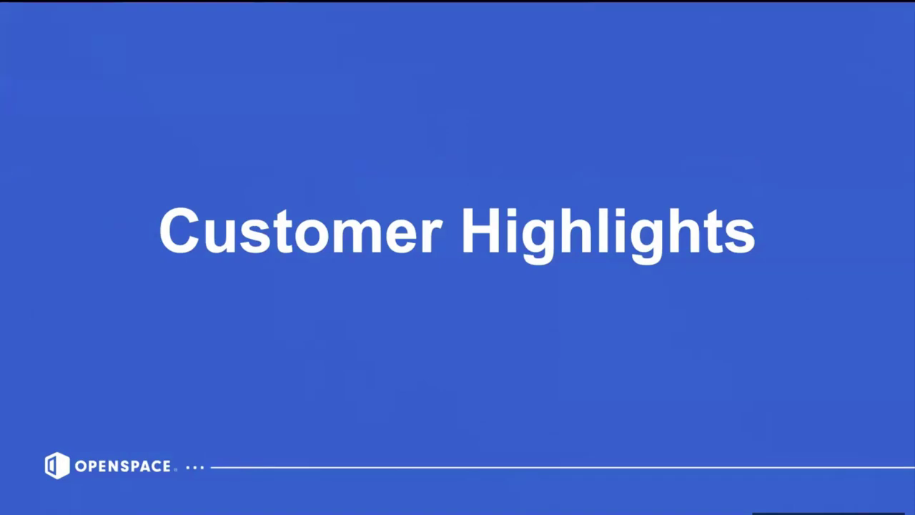
- Advance the deck to the Capture for Bidding/Estimating slide with Turner usage figures and the estimator quote
key(Right)
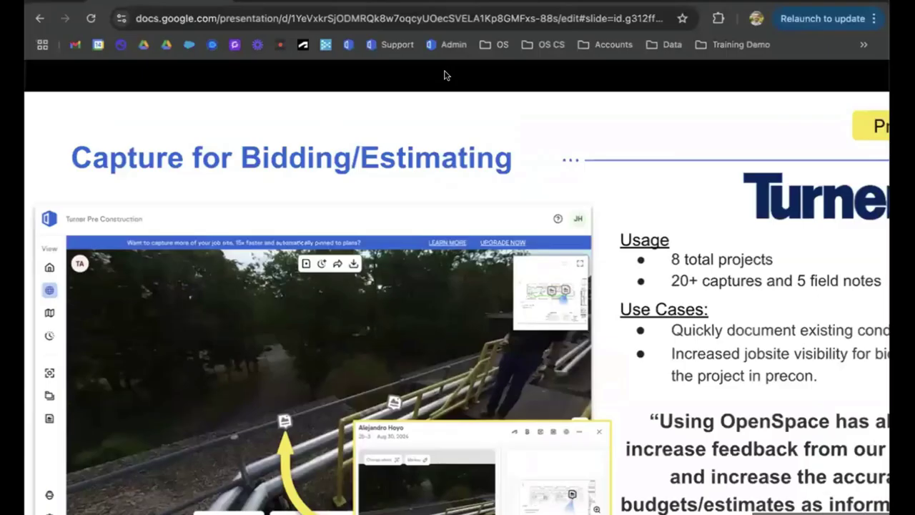
- Leave the slideshow for the Former courthouse existing-conditions capture, step into the parking lot, and zoom out the minimap
key(Escape)
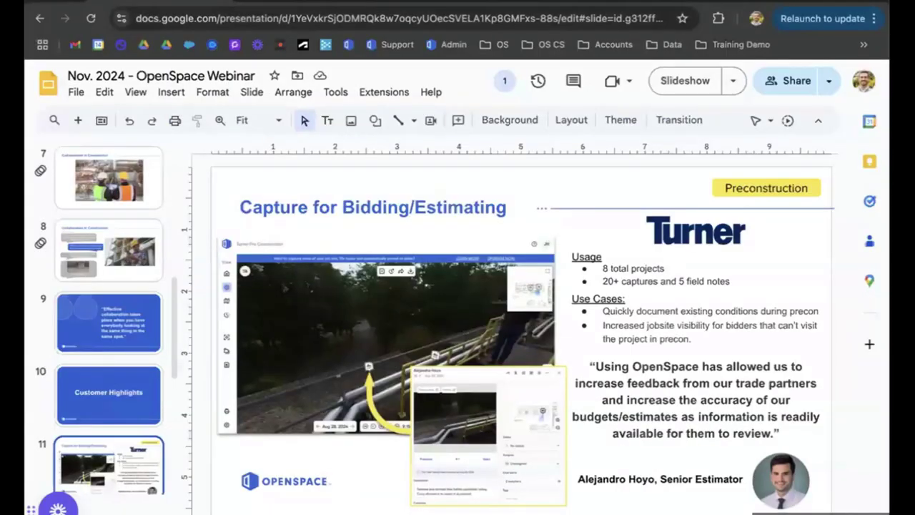
click(515, 321)
click(514, 323)
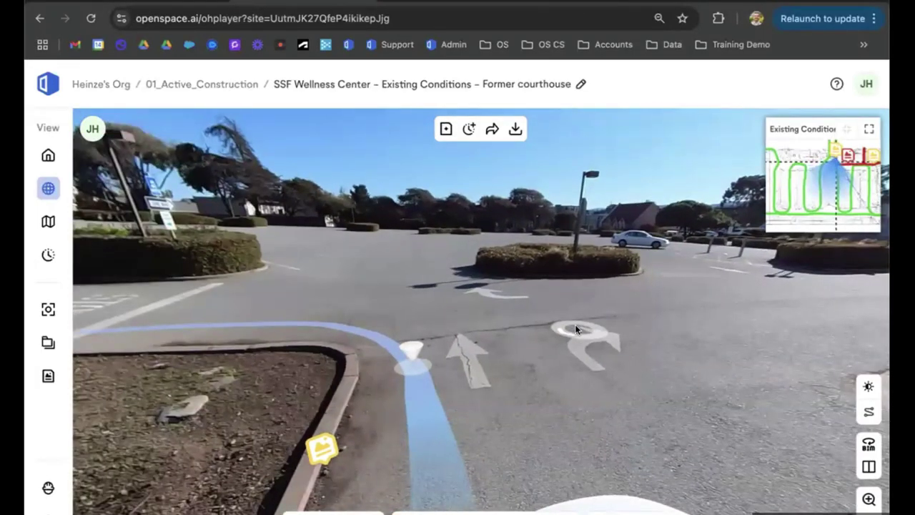
scroll(811, 196, down, 3)
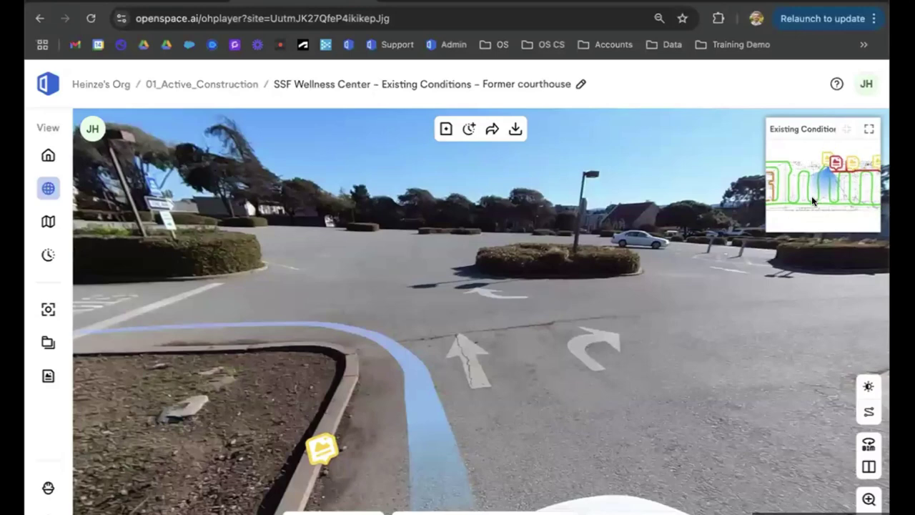
scroll(811, 195, down, 1)
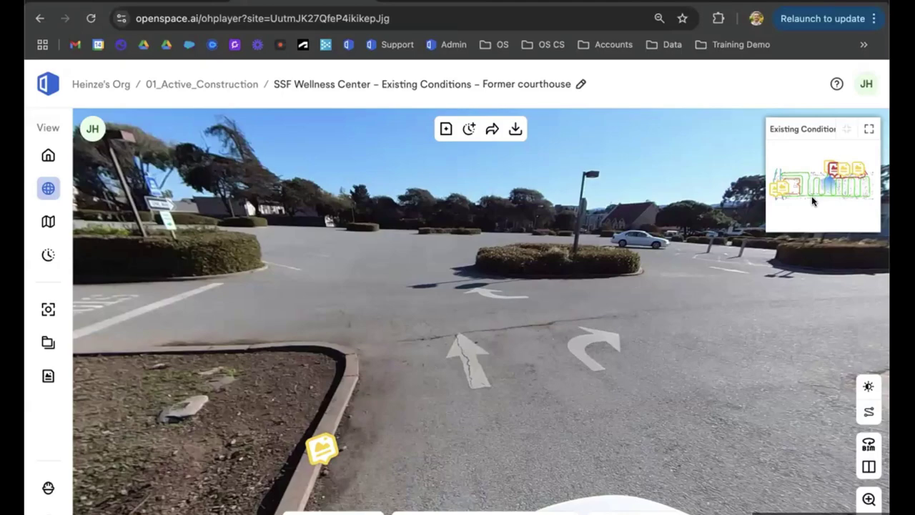
- Walk past the Courtroom Entrance sign and STOP marking, then expand the Existing Conditions floor plan
click(514, 309)
drag(623, 402, 403, 320)
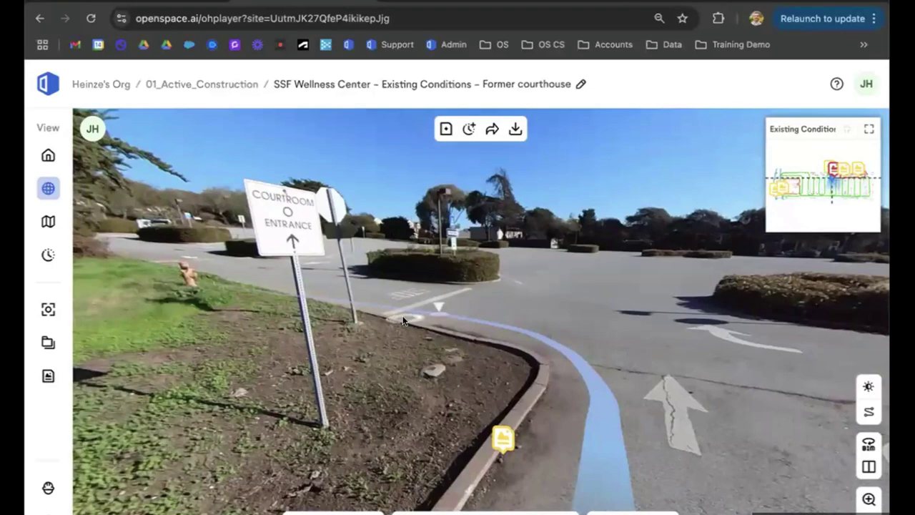
click(402, 319)
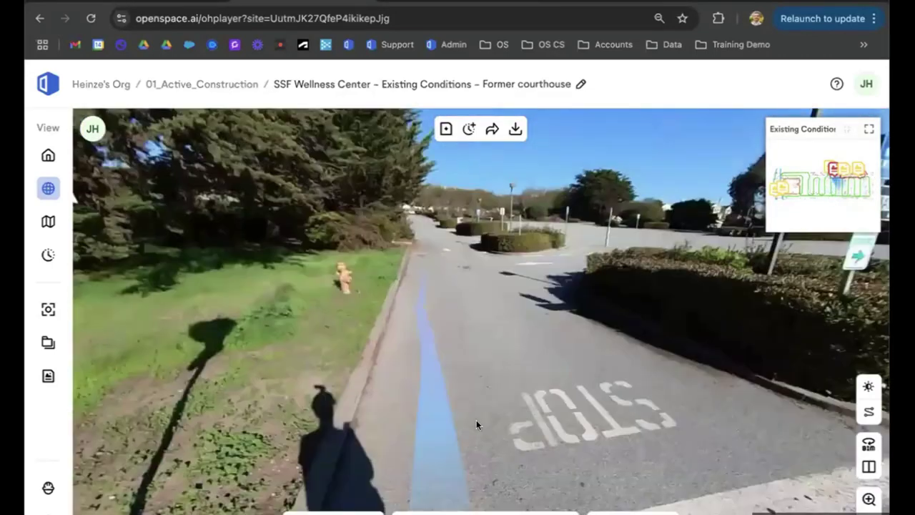
click(450, 348)
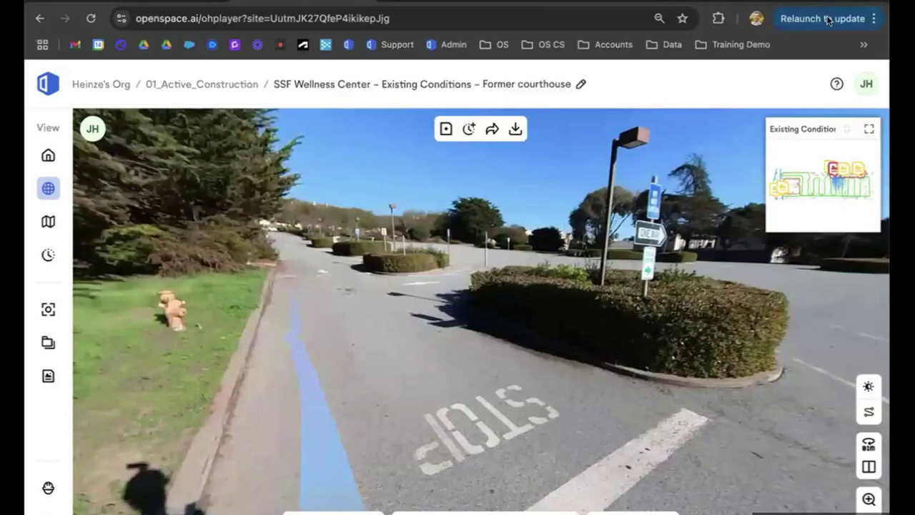
click(868, 128)
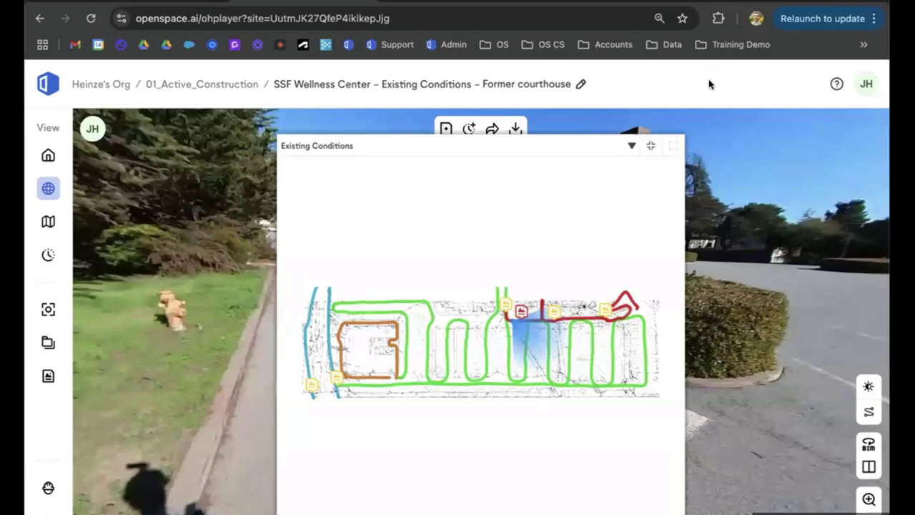
- Jump to the first and last frames, re-expand the floor plan, and fly to the hydrant's red field-note pin
click(388, 511)
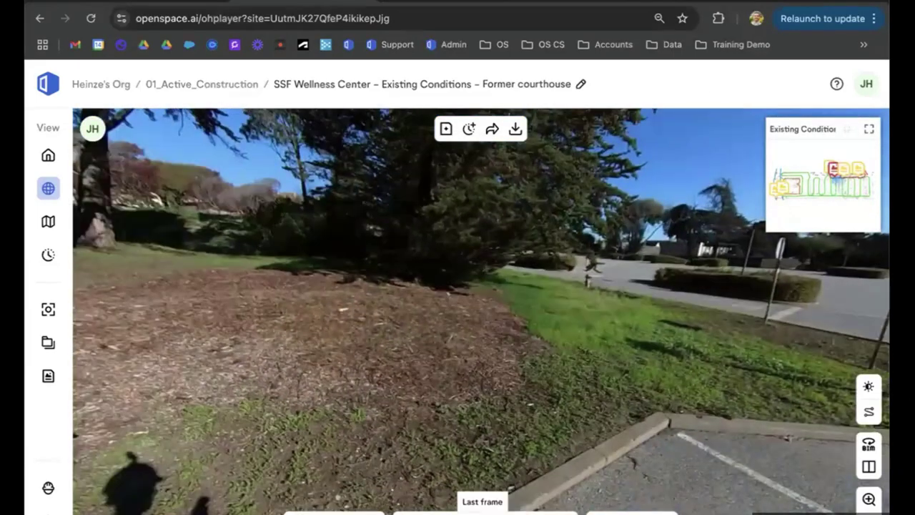
click(465, 511)
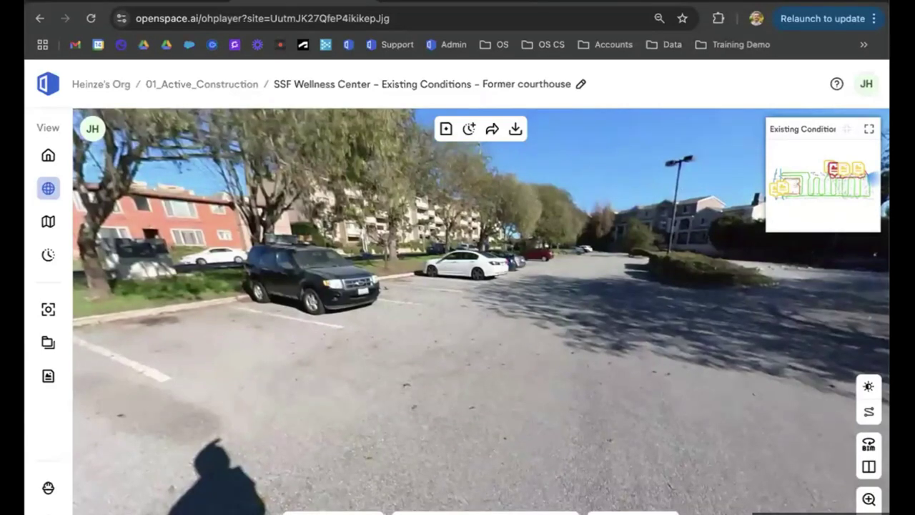
click(868, 128)
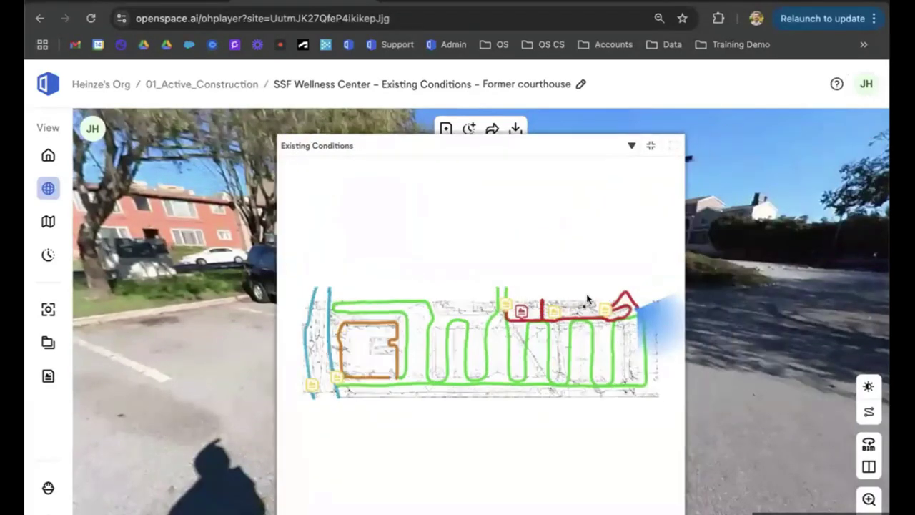
click(522, 313)
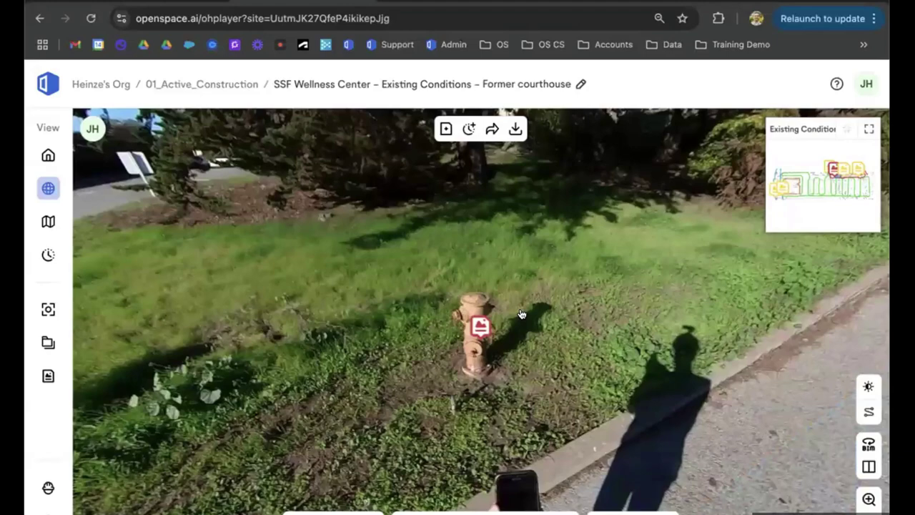
- Add the Fire protection tag to the hydrant's leaking-hydrant field note and close the note
click(480, 329)
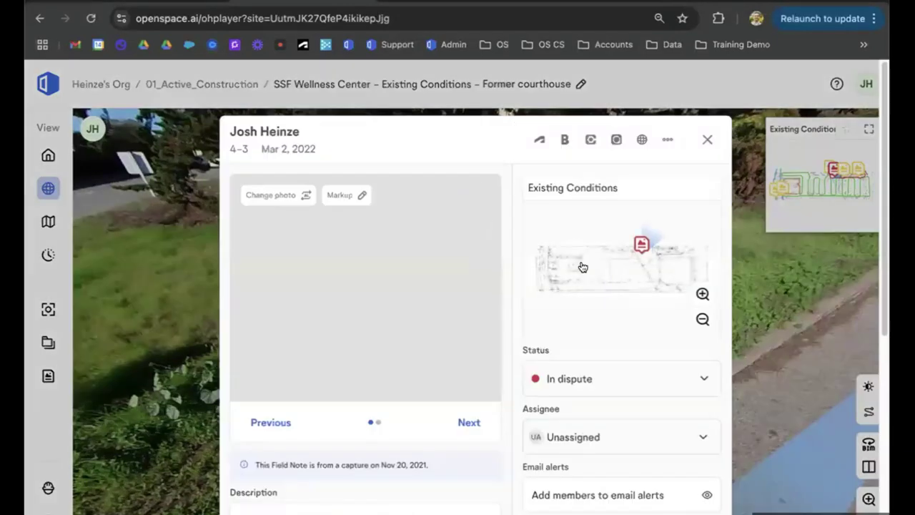
scroll(515, 401, down, 1)
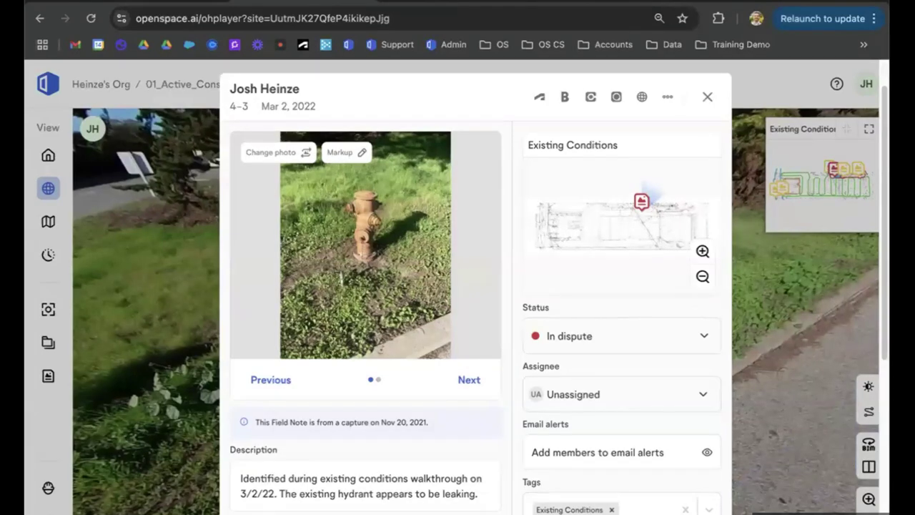
click(623, 508)
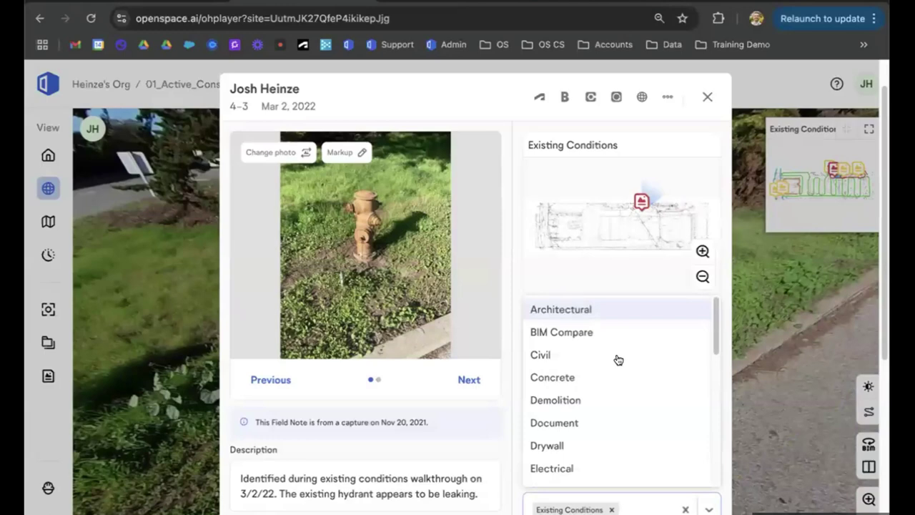
scroll(617, 362, down, 2)
scroll(618, 359, down, 3)
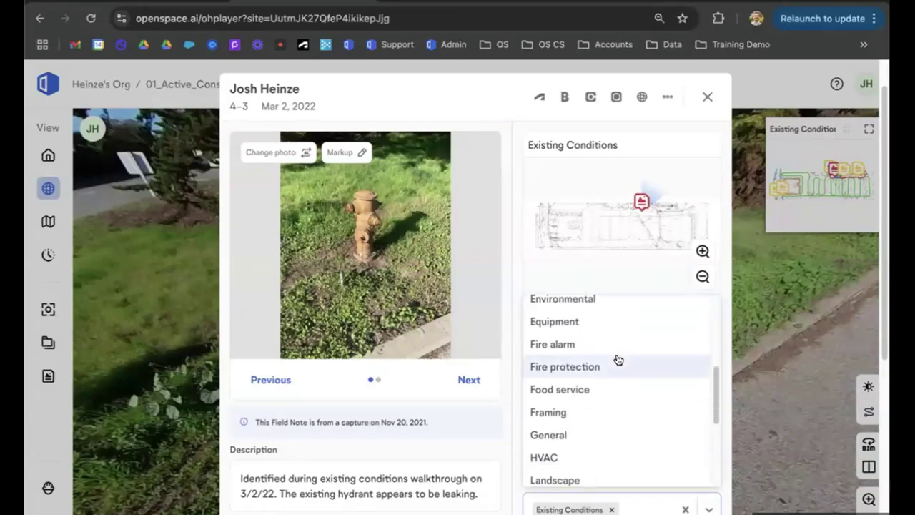
click(599, 362)
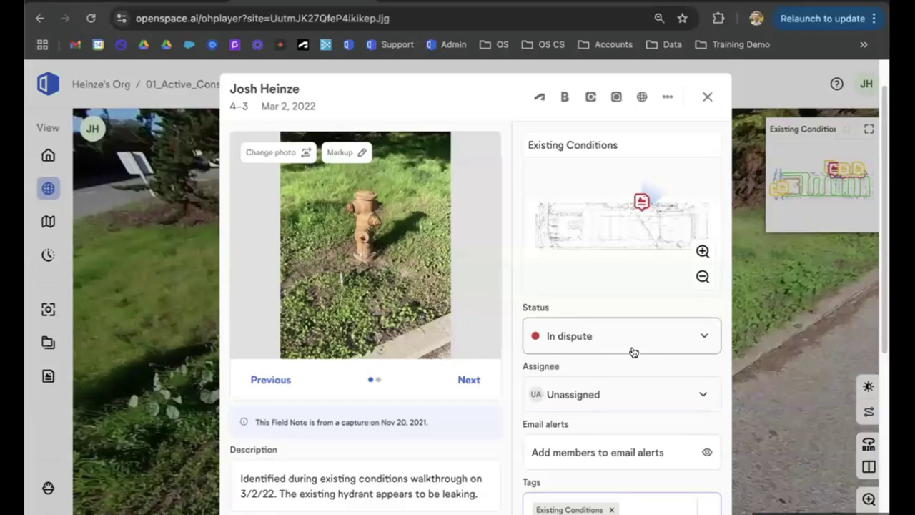
click(707, 97)
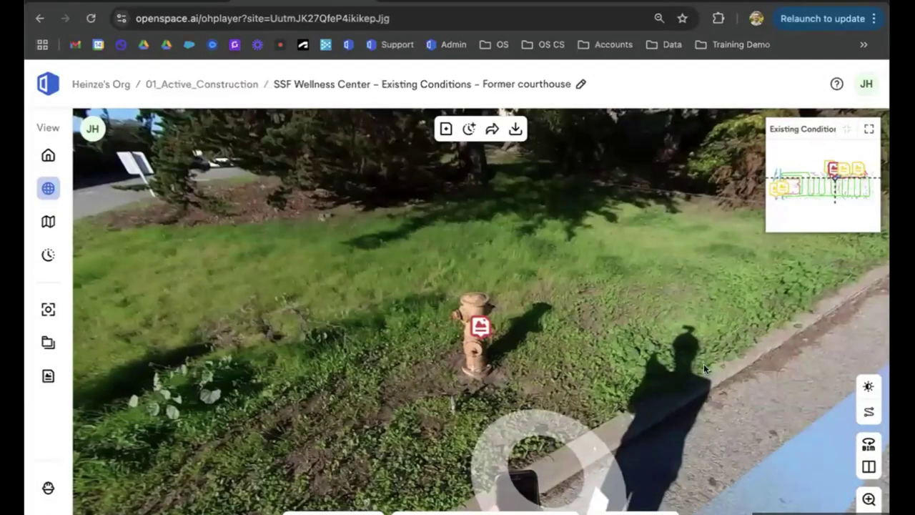
- Step toward the road, then open Shared Folders and check the add-captures hint
drag(715, 358, 260, 427)
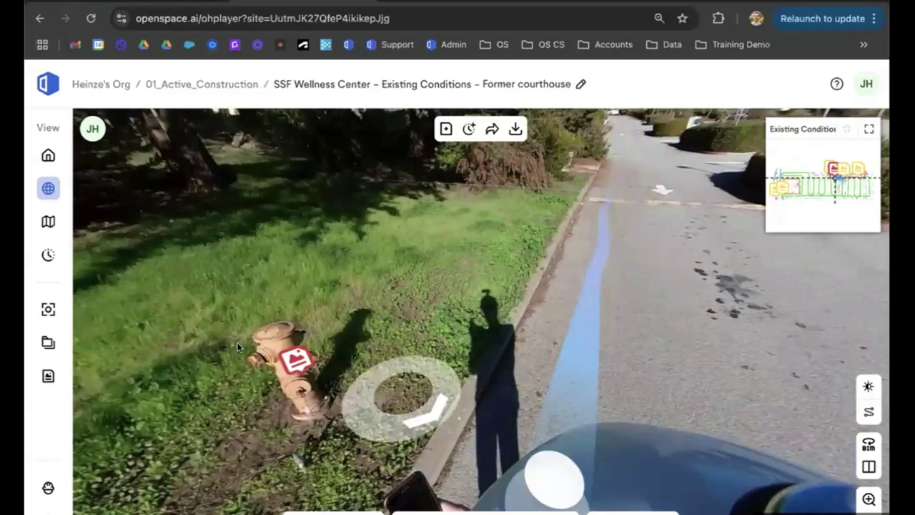
click(578, 316)
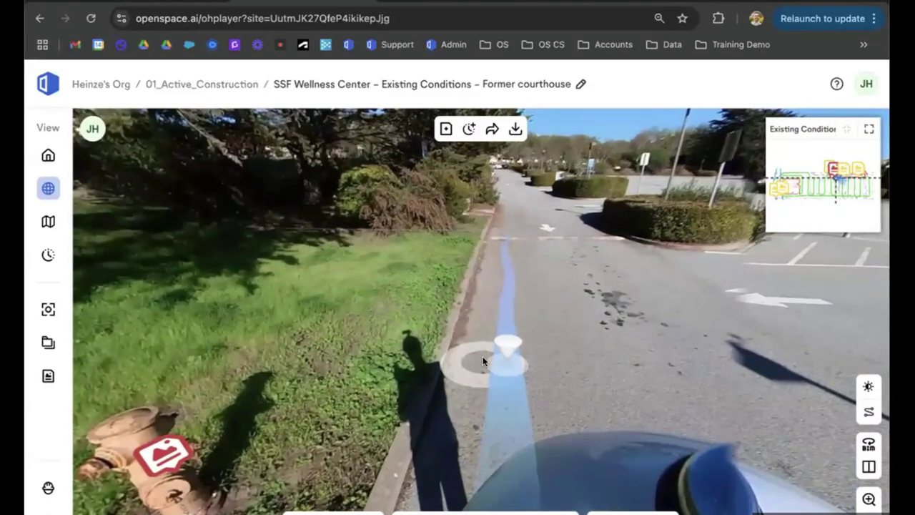
mouse_move(67, 351)
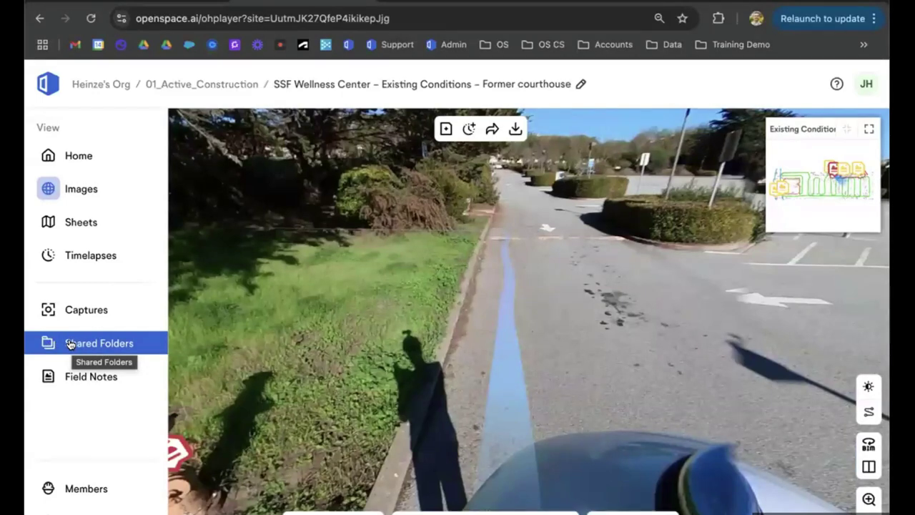
click(66, 344)
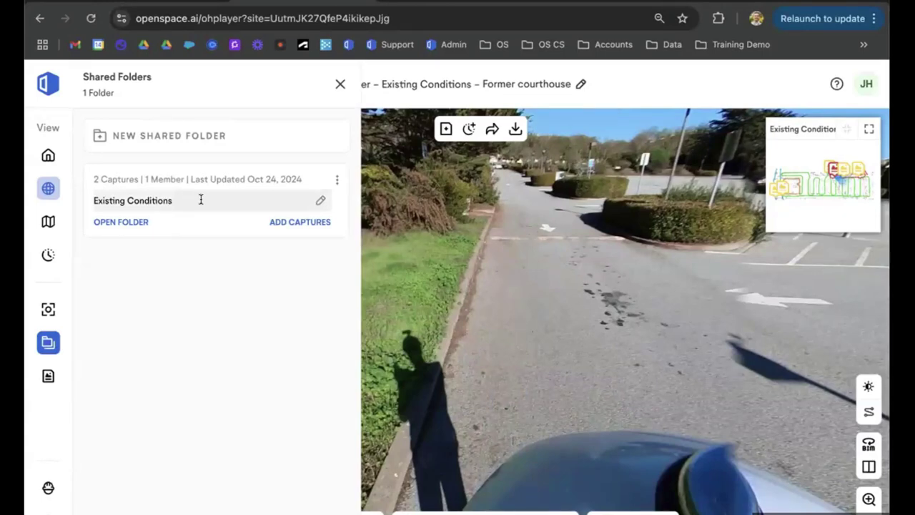
click(293, 222)
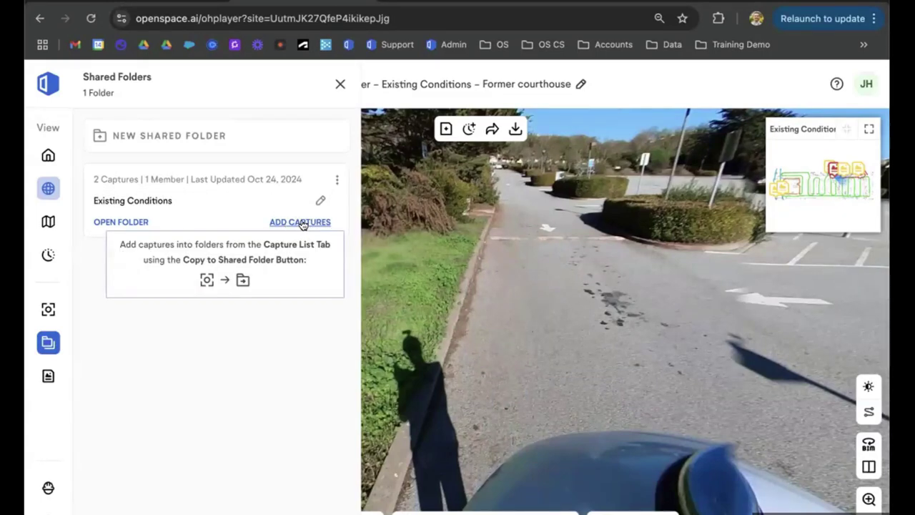
click(226, 198)
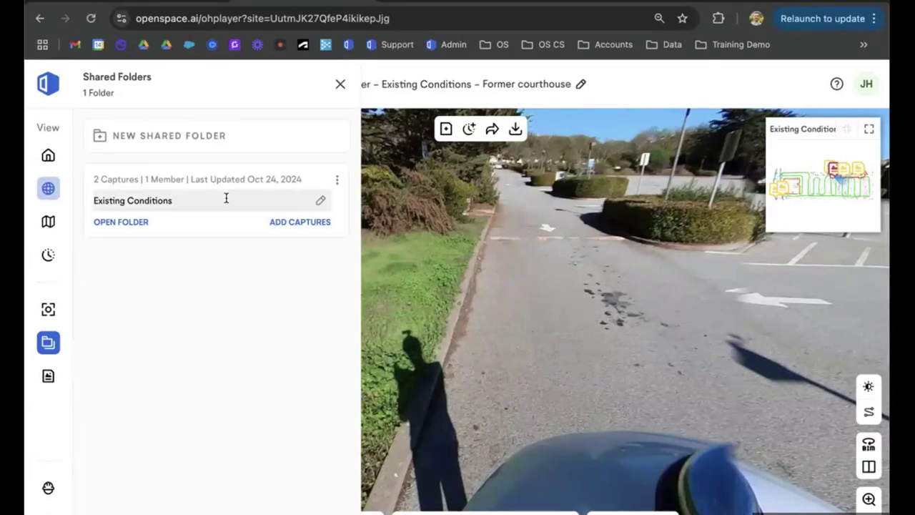
- Turn on the Existing Conditions folder's public share link and resume the Google Slides slideshow
click(335, 180)
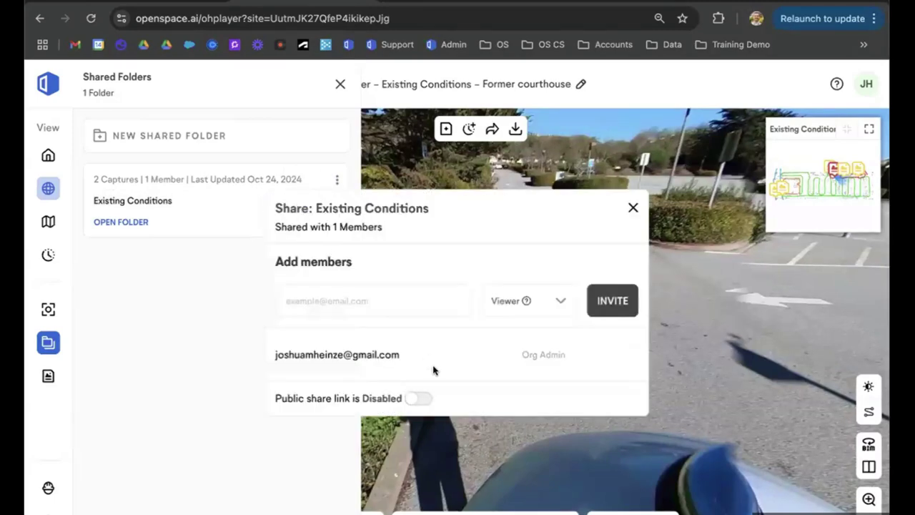
click(412, 398)
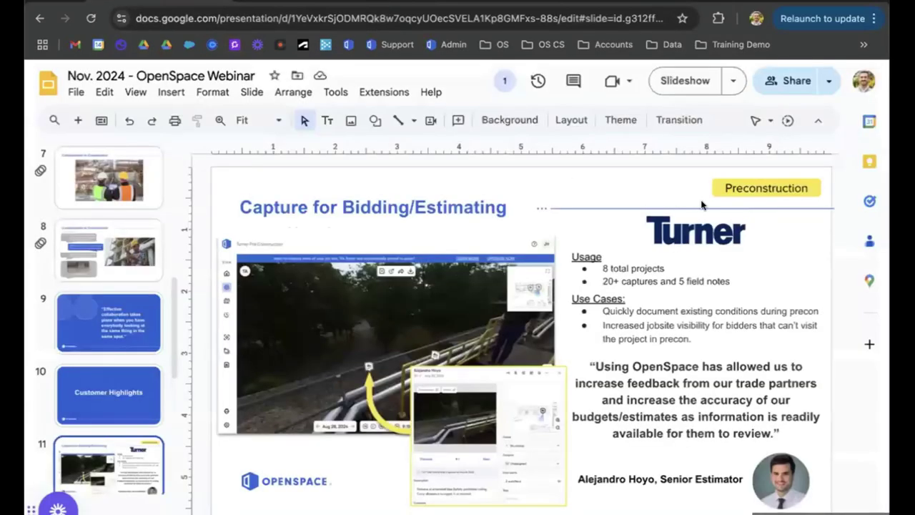
click(691, 82)
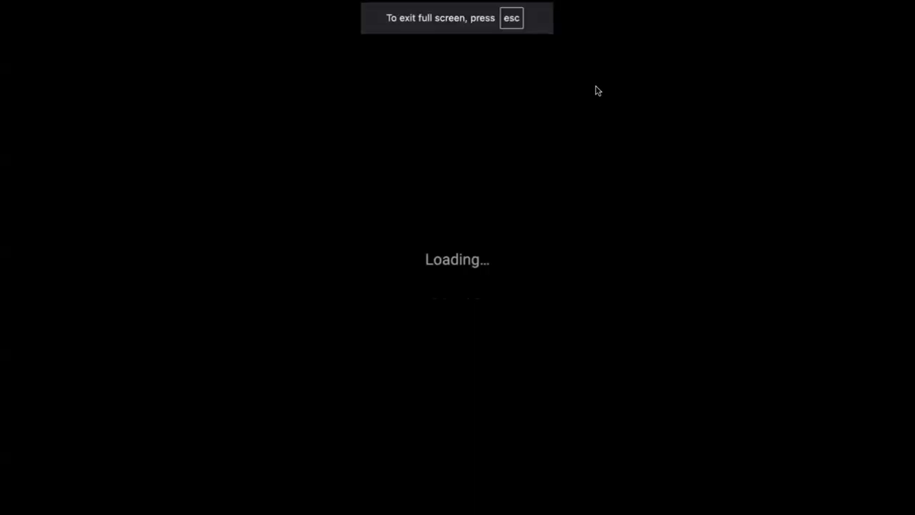
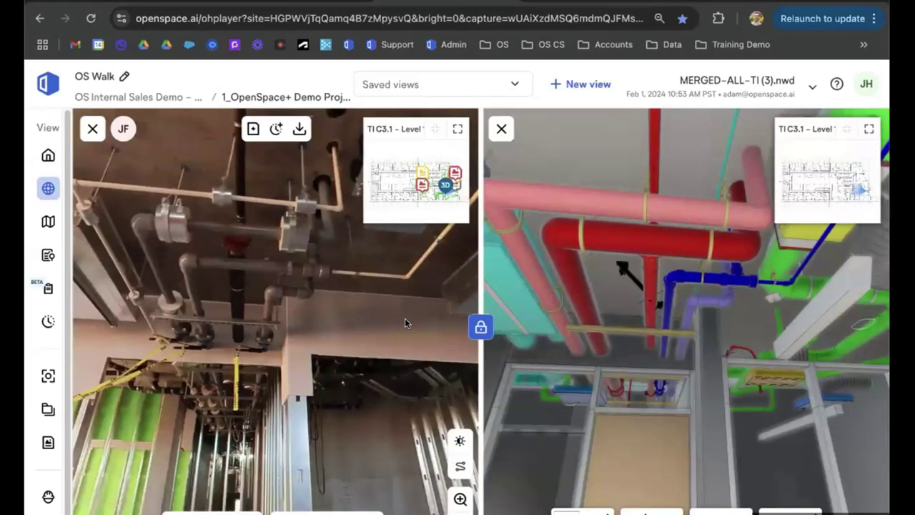
- Rotate the synced 360 capture and MERGED-ALL-TI (3).nwd model views toward the overhead grey pipes
drag(387, 340, 404, 389)
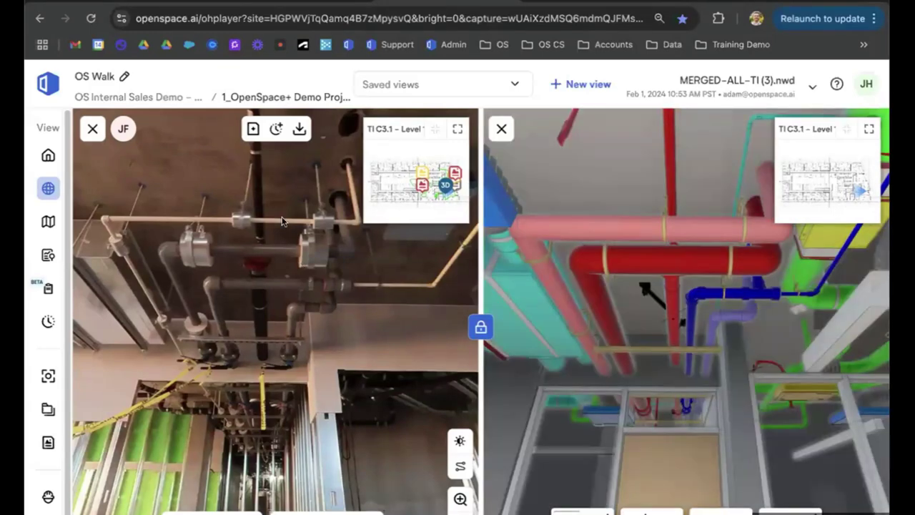
- Create a new field note pinned on the overhead pipe in the capture
click(253, 133)
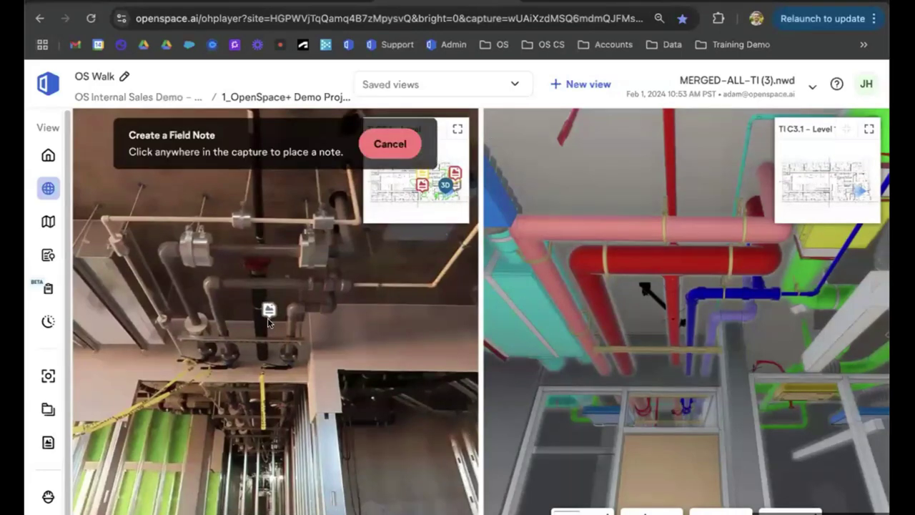
click(269, 310)
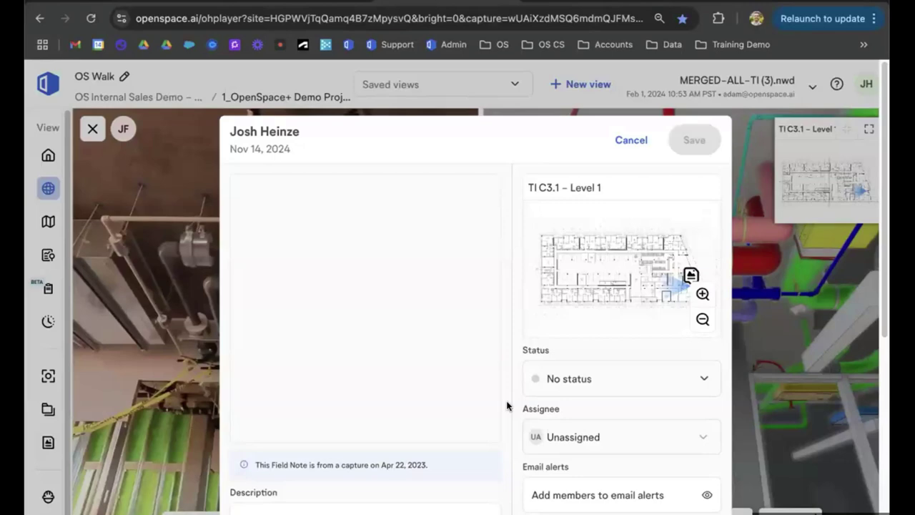
scroll(507, 406, down, 2)
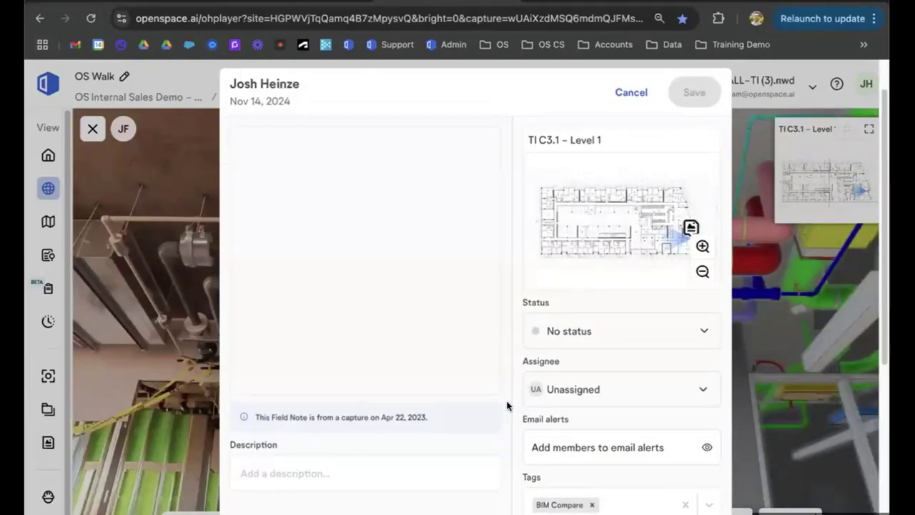
mouse_move(349, 267)
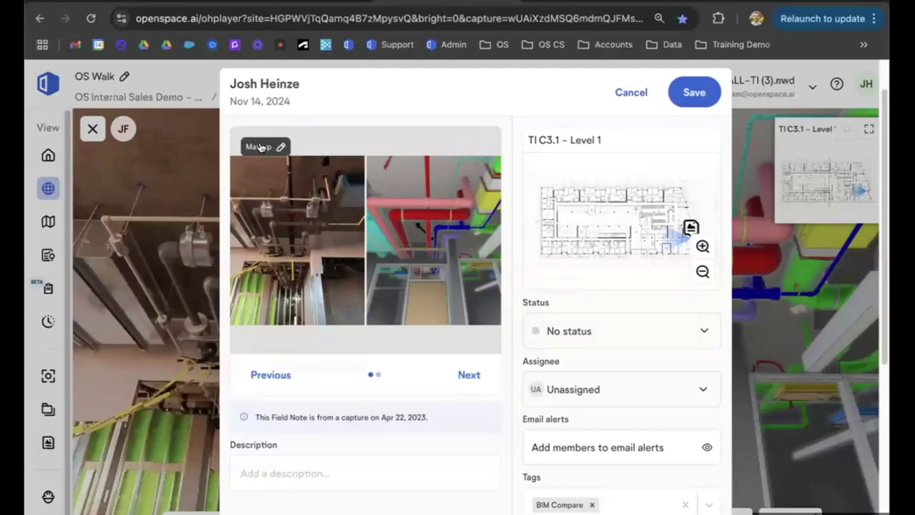
- Mark up the note photo with a red rectangle around the pipe and an arrow pointing at it
click(273, 147)
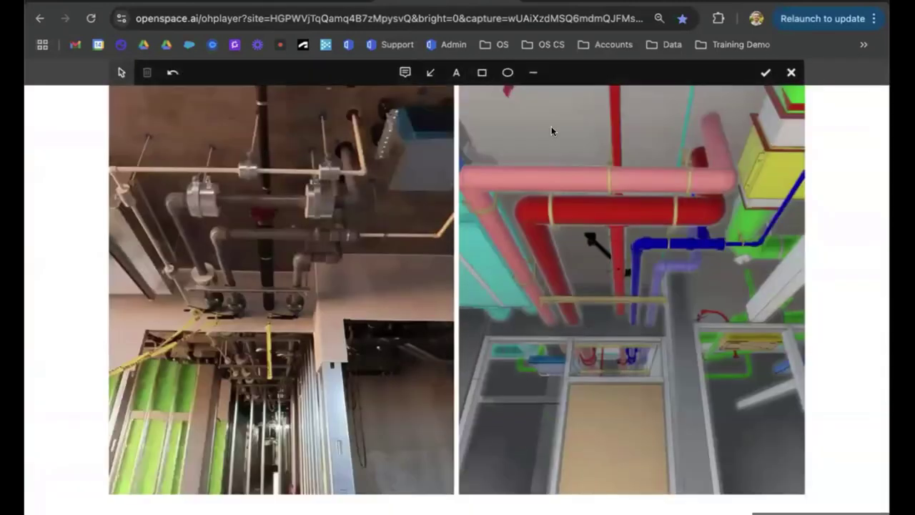
click(482, 72)
mouse_move(199, 213)
mouse_down()
mouse_move(379, 243)
mouse_move(378, 257)
mouse_up()
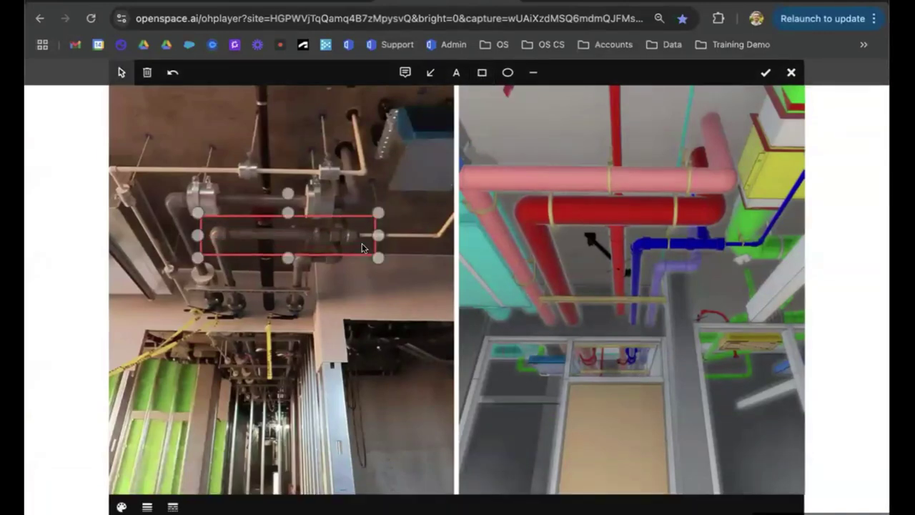
click(430, 72)
drag(395, 289, 361, 258)
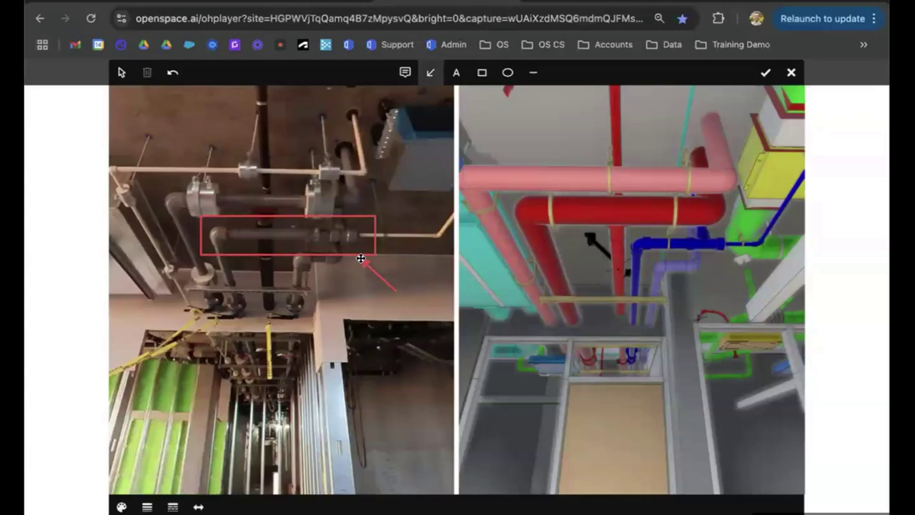
click(415, 243)
click(765, 73)
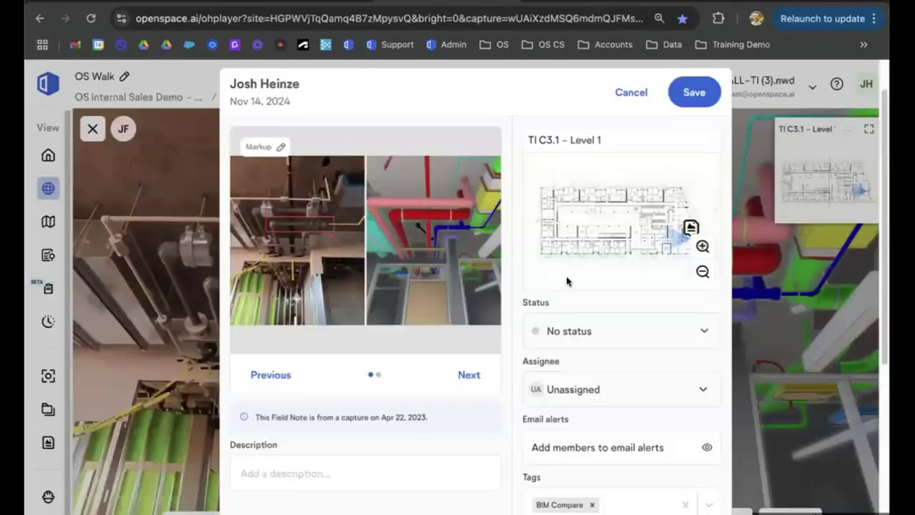
- Enter the description 'Water line deviates from as-built model' in the field note
click(350, 472)
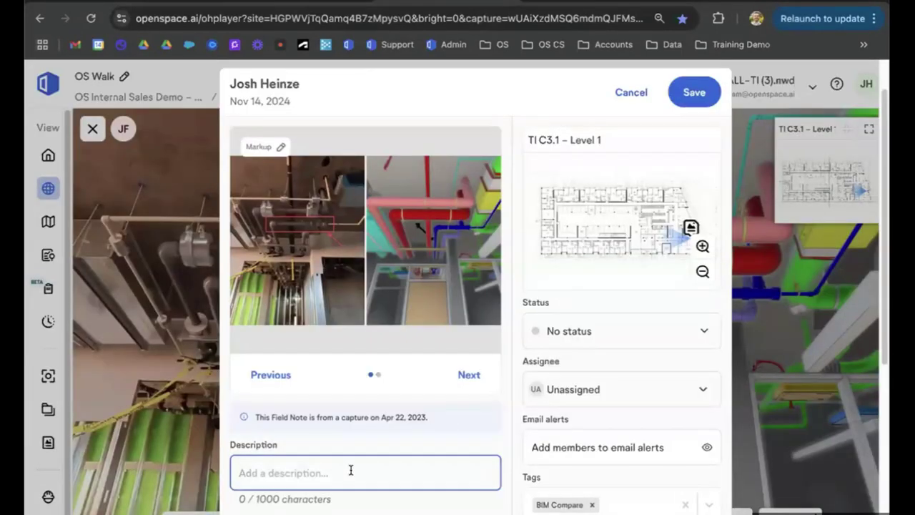
text(Water line )
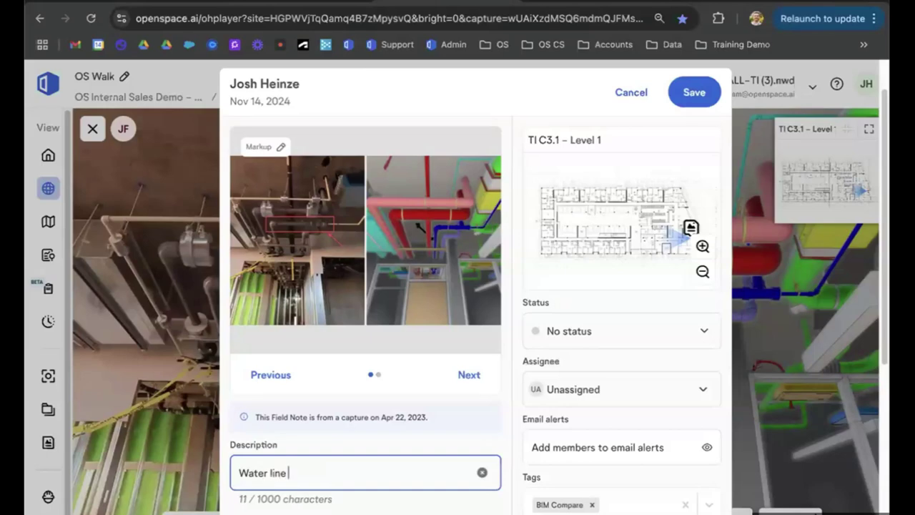
text(deviates from )
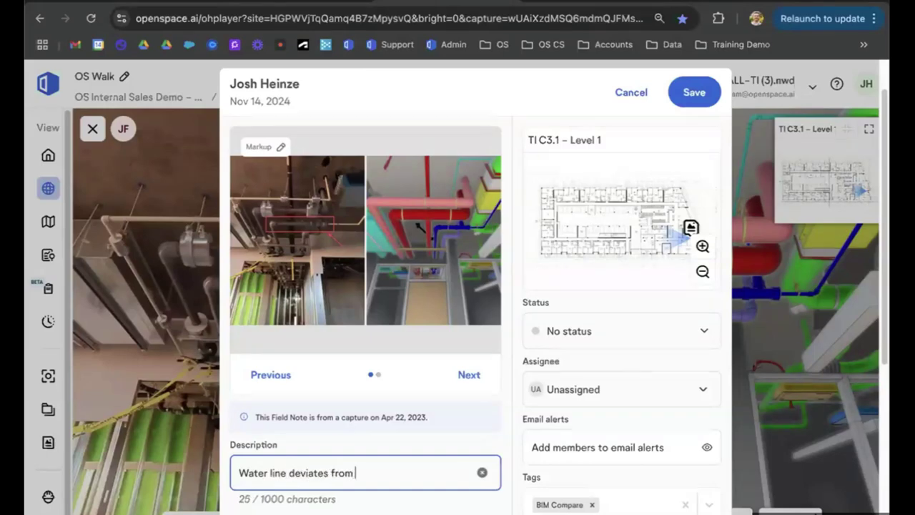
text(as-built mod)
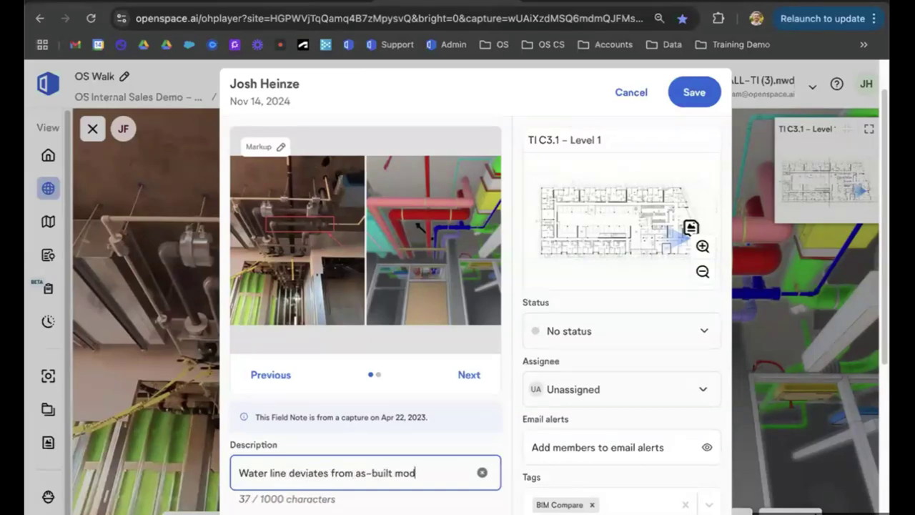
text(el)
click(514, 501)
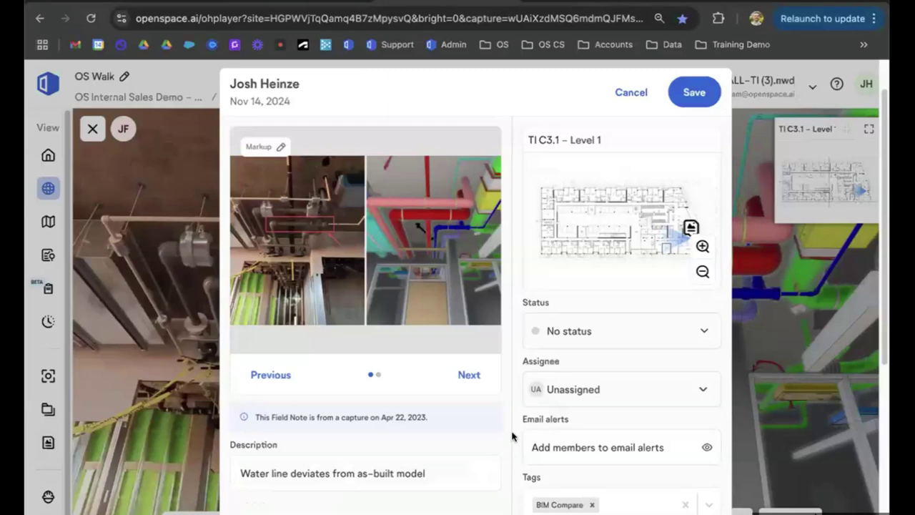
scroll(512, 436, down, 1)
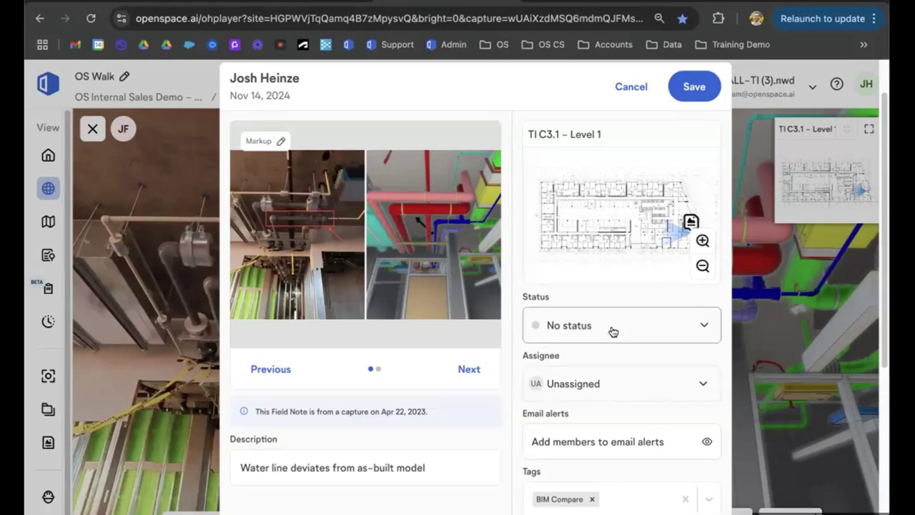
- Set the field note's status to Open
click(643, 324)
click(639, 337)
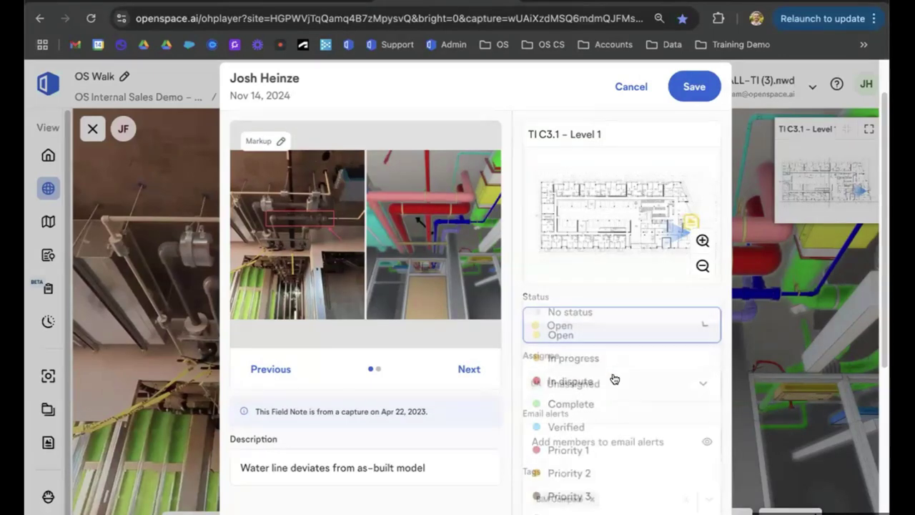
scroll(613, 374, down, 1)
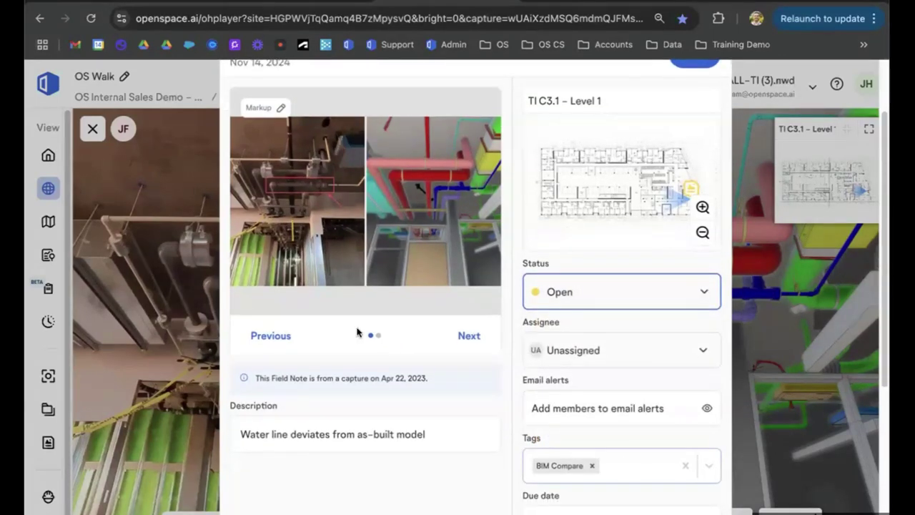
- Add the Plumbing tag to the note alongside BIM Compare
click(621, 474)
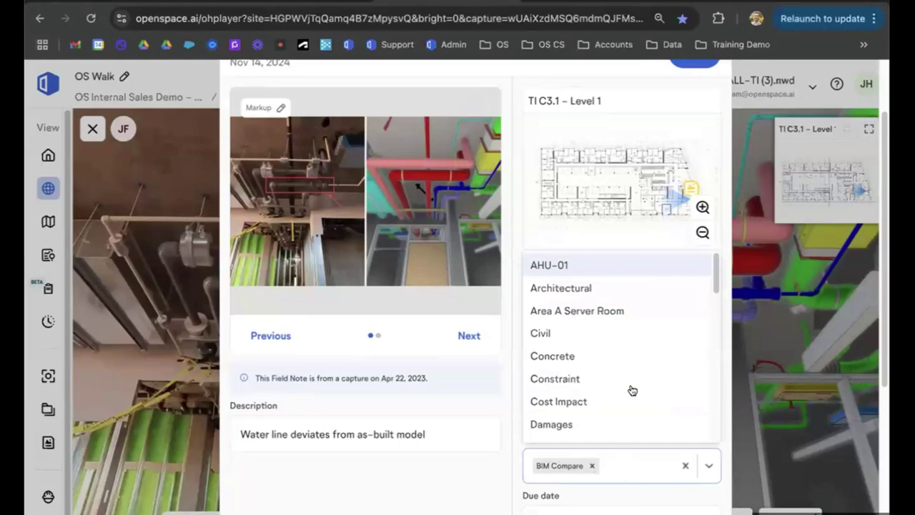
scroll(631, 389, down, 3)
scroll(632, 389, down, 5)
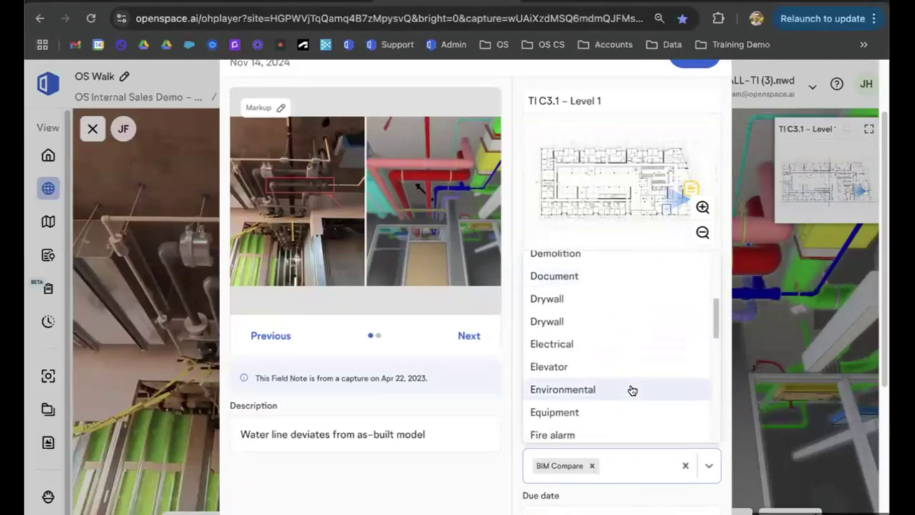
scroll(632, 390, down, 5)
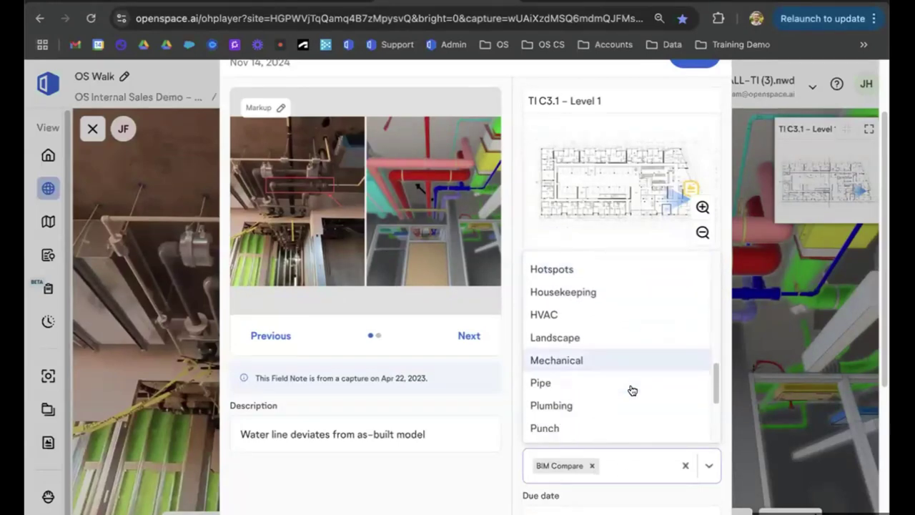
click(604, 379)
scroll(499, 386, up, 2)
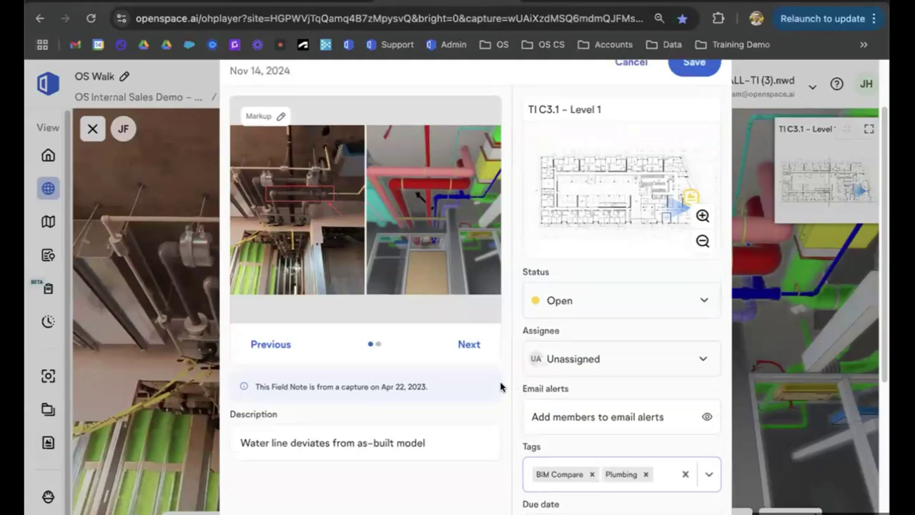
scroll(522, 409, down, 1)
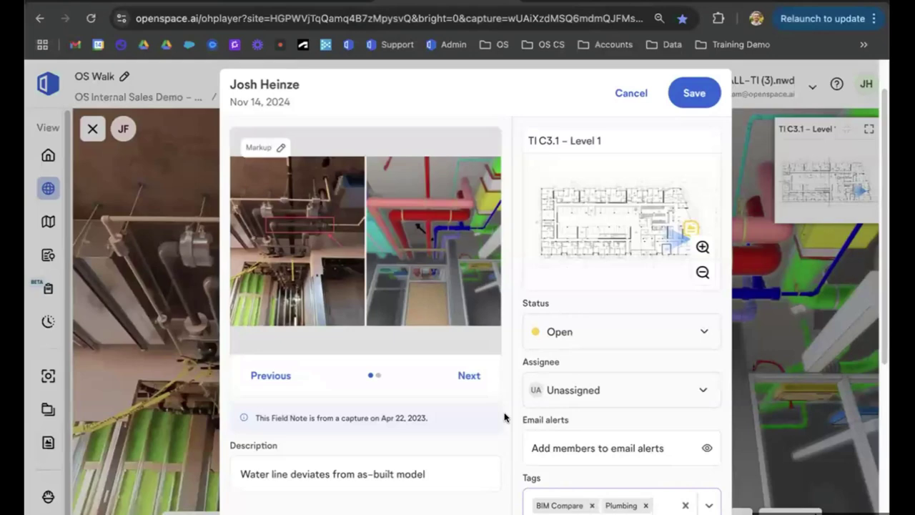
- Check the assignee list and leave the note Unassigned
click(704, 391)
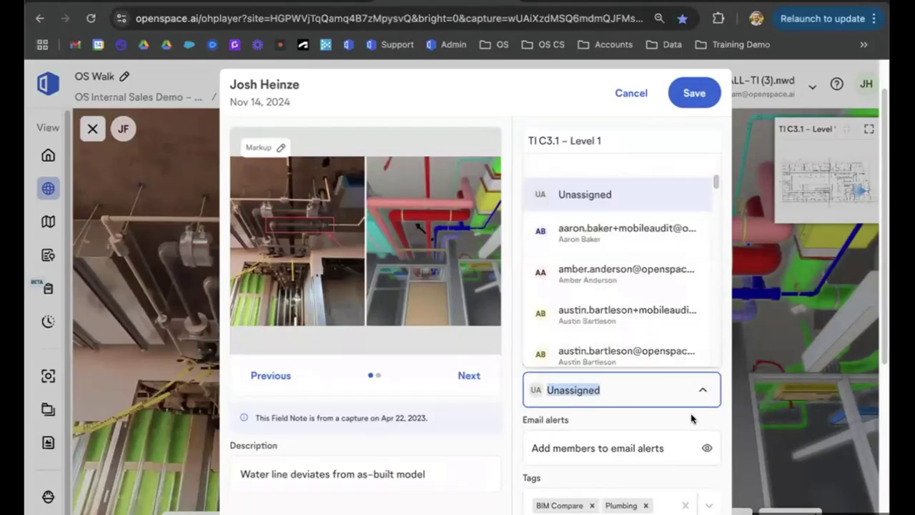
click(531, 98)
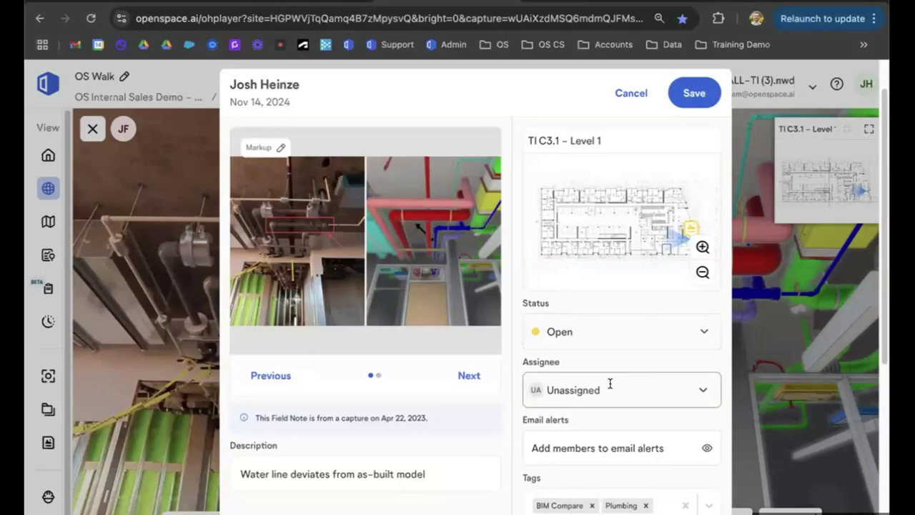
scroll(591, 362, up, 1)
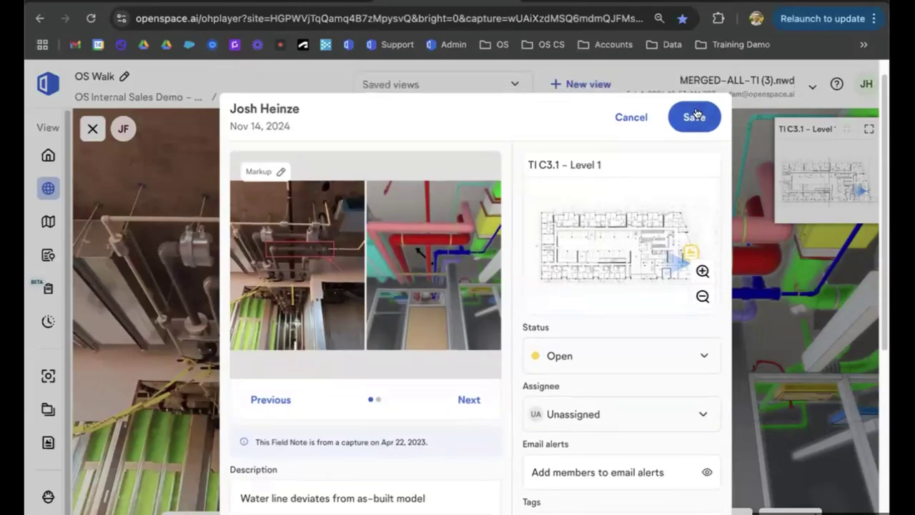
- Save the water-line field note and close it
click(695, 118)
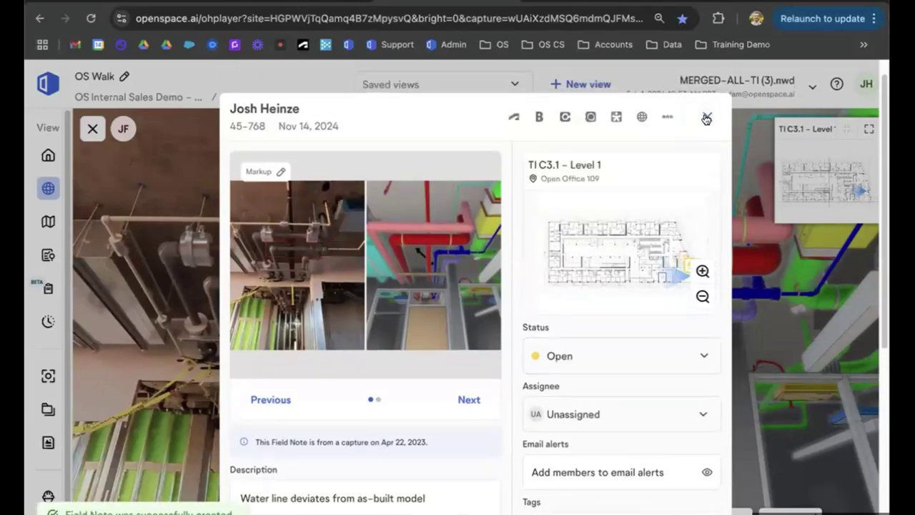
click(705, 118)
drag(360, 358, 283, 271)
- Move the linked 360 and BIM views to a nearby capture point on the Level 1 plan
click(457, 129)
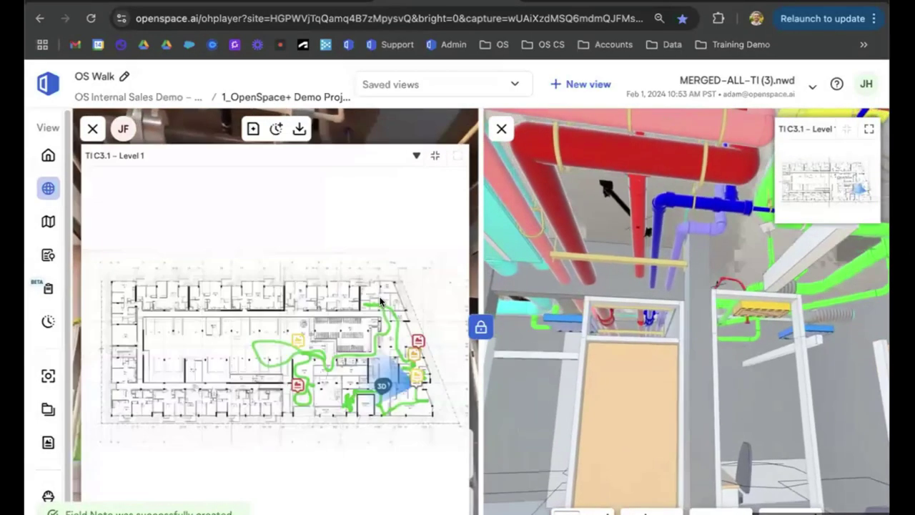
click(372, 299)
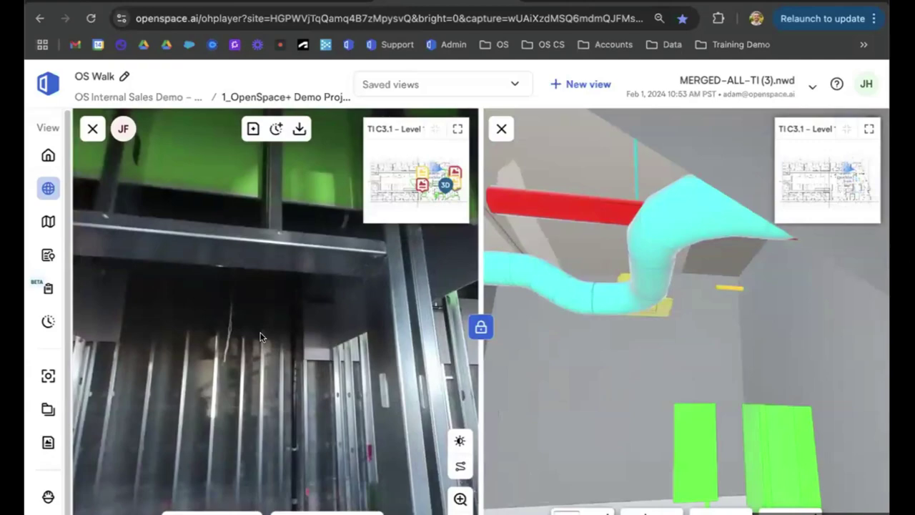
click(261, 333)
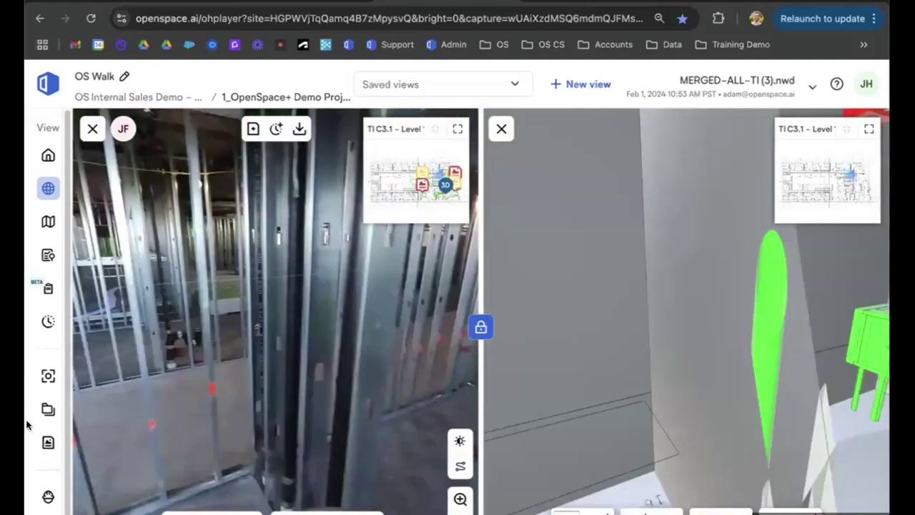
mouse_move(61, 445)
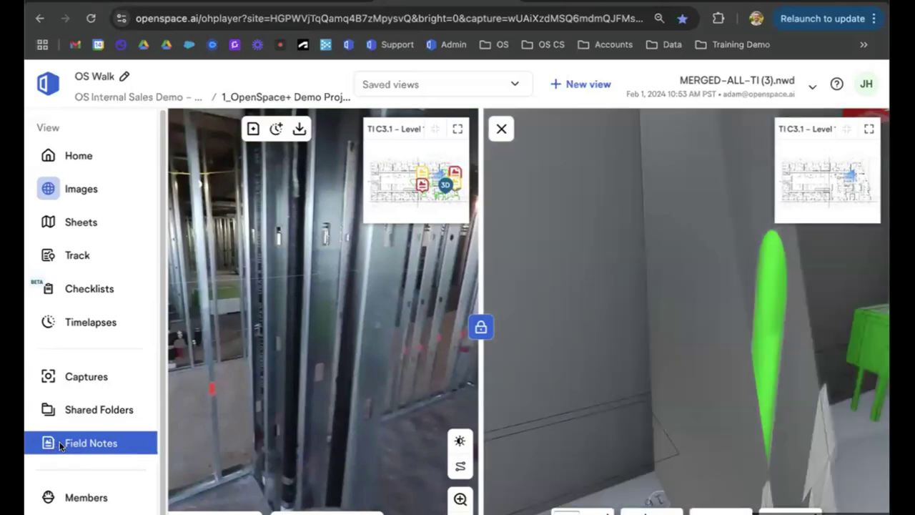
- View the saved water-line note in 360, then present slide 13, Preventing Damages & Rework, full screen
click(60, 442)
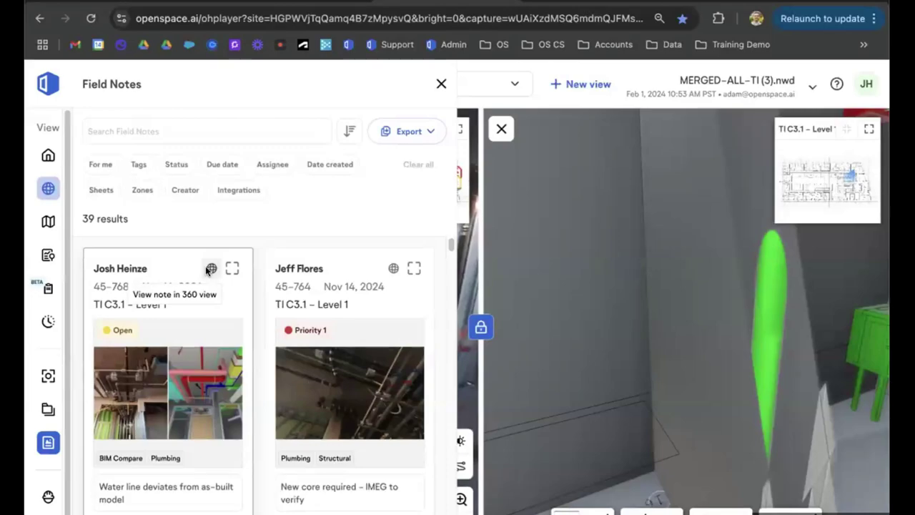
click(208, 268)
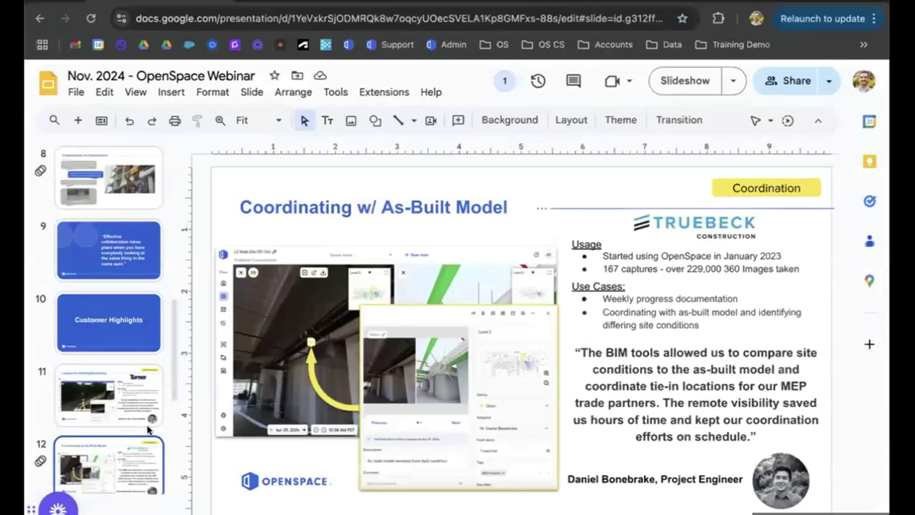
scroll(137, 438, down, 3)
click(137, 438)
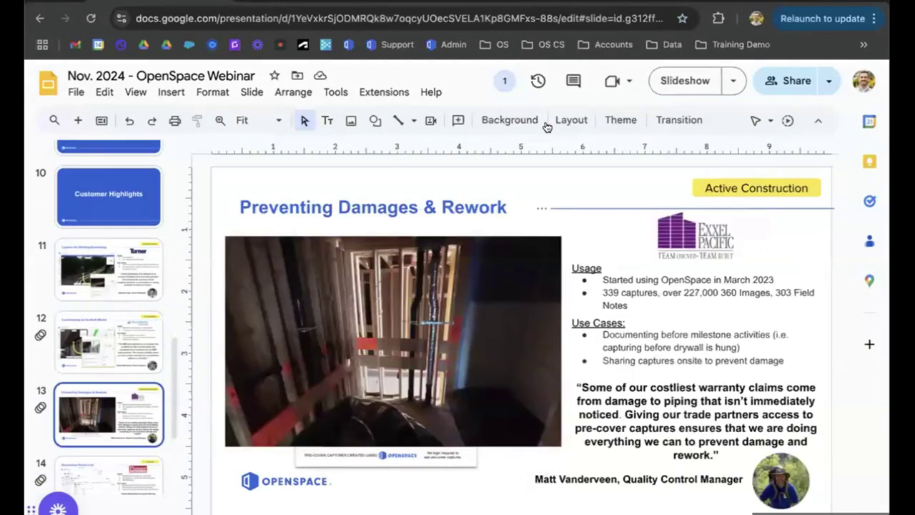
click(701, 78)
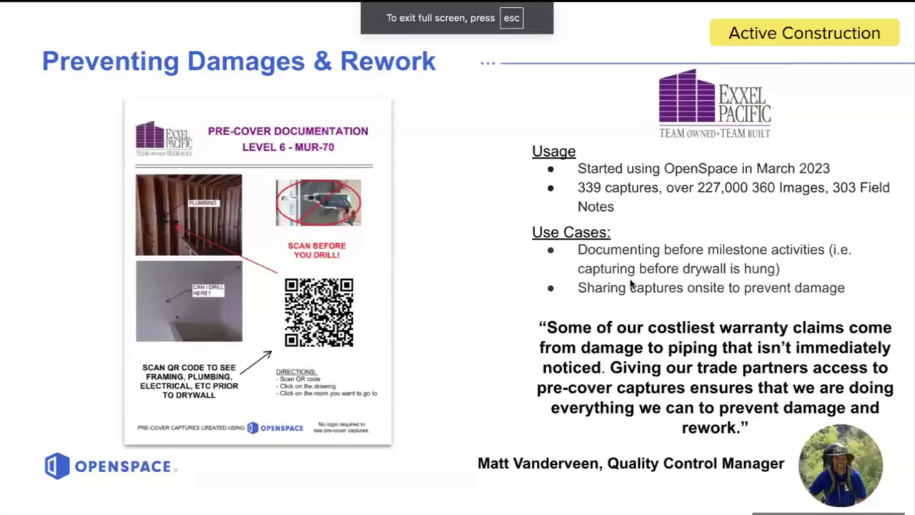
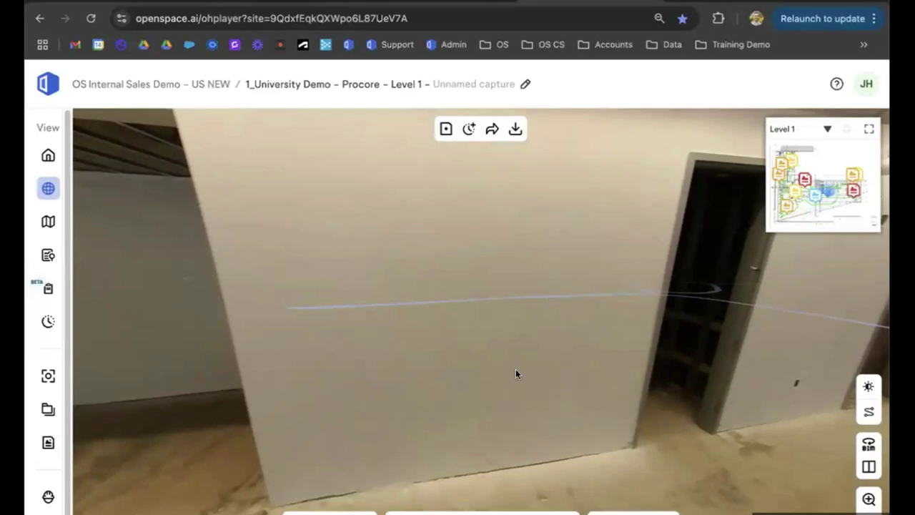
- Move to a nearby capture position and pin a new field note on the Level 1 wall
click(601, 392)
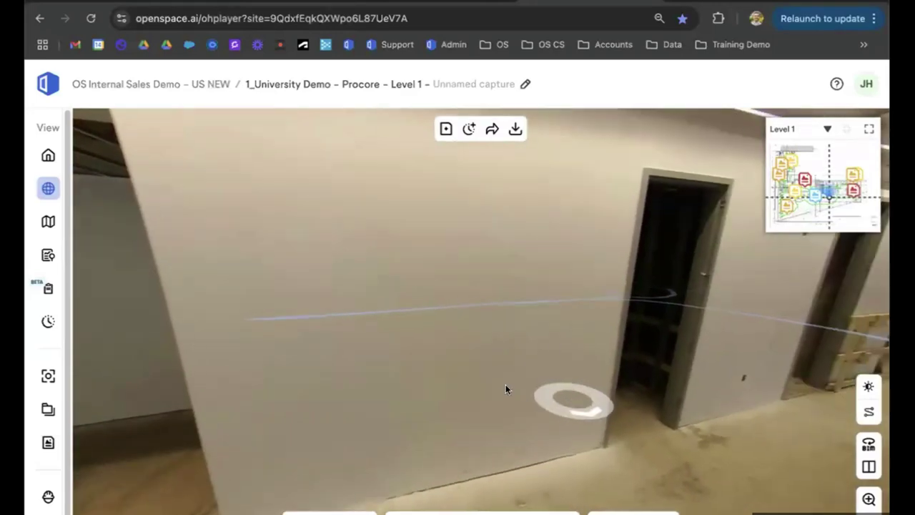
click(445, 130)
click(491, 348)
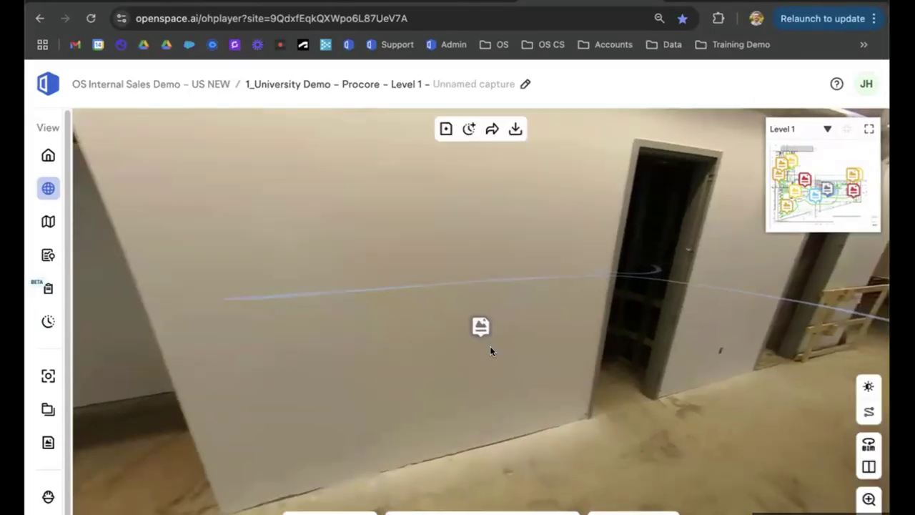
scroll(512, 408, down, 2)
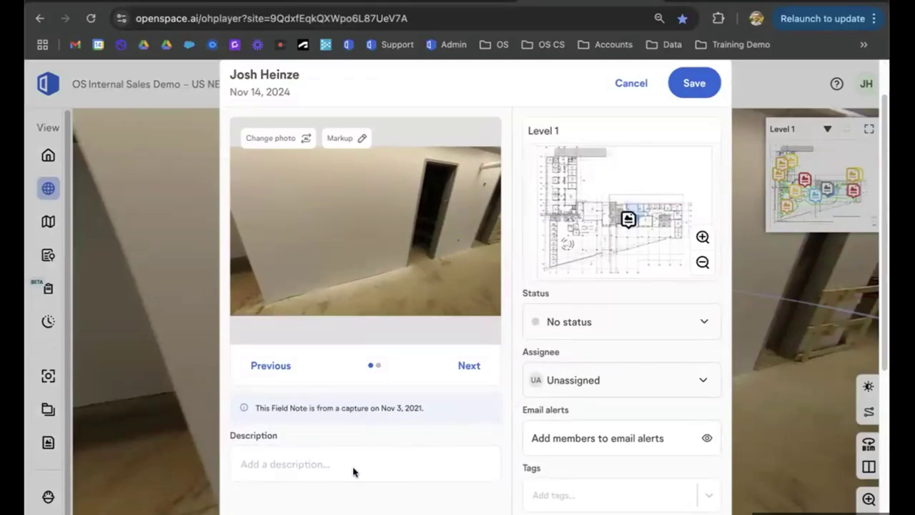
- Enter 'Patch drywall' as the field note description and save the note
click(379, 466)
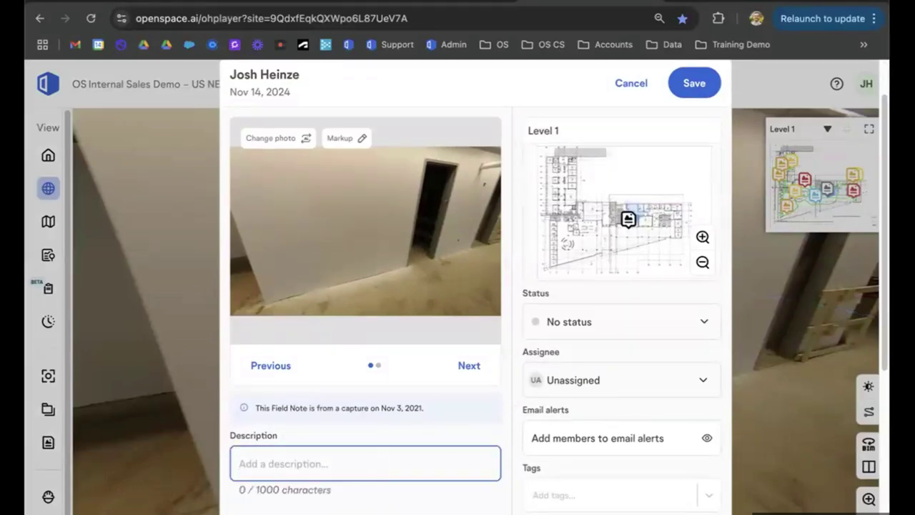
text(Patc)
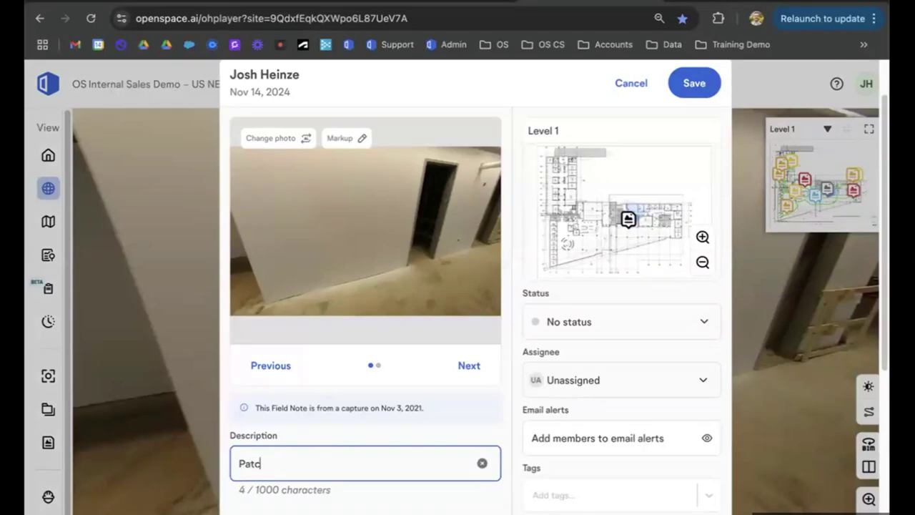
text(h drywall)
click(475, 509)
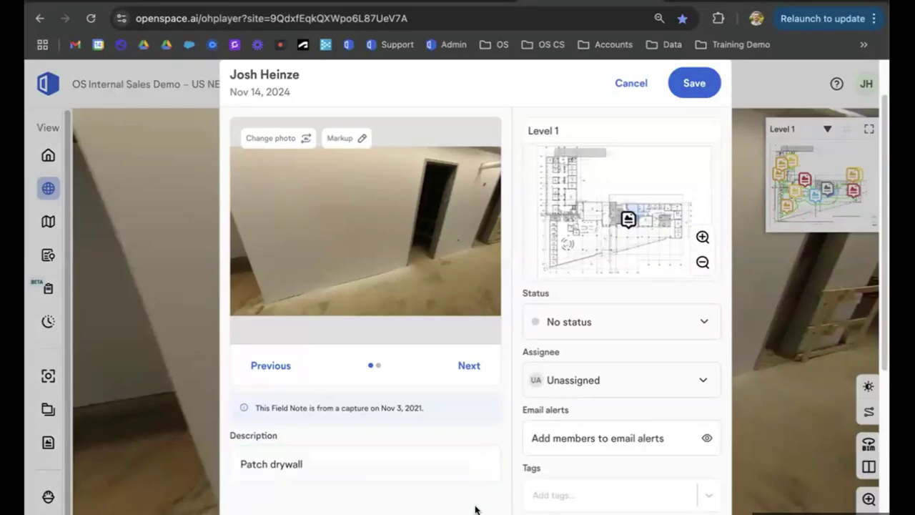
scroll(475, 509, down, 1)
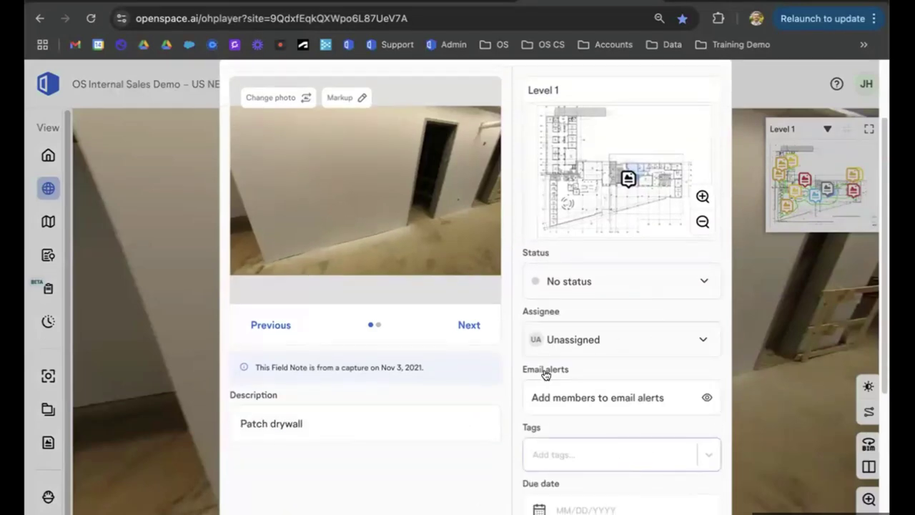
scroll(547, 373, up, 2)
click(698, 118)
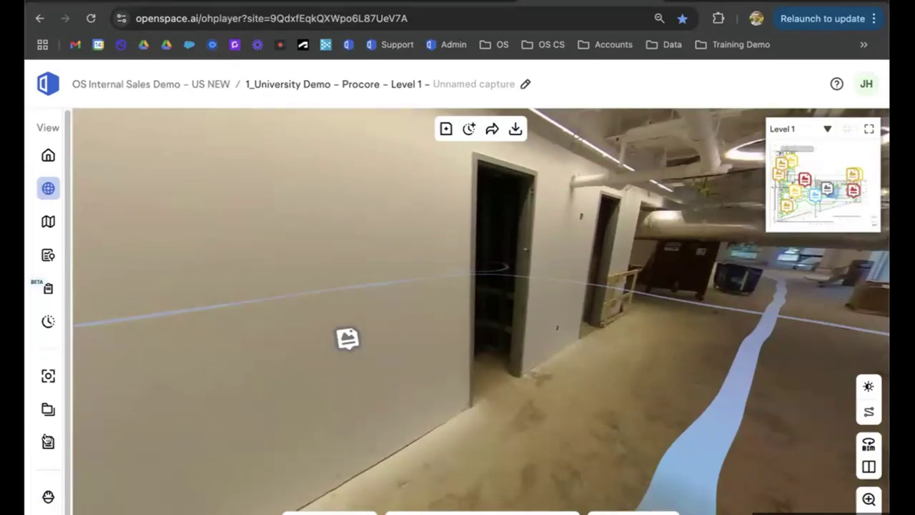
- Open the Field Notes list and filter it to Open status
mouse_move(75, 445)
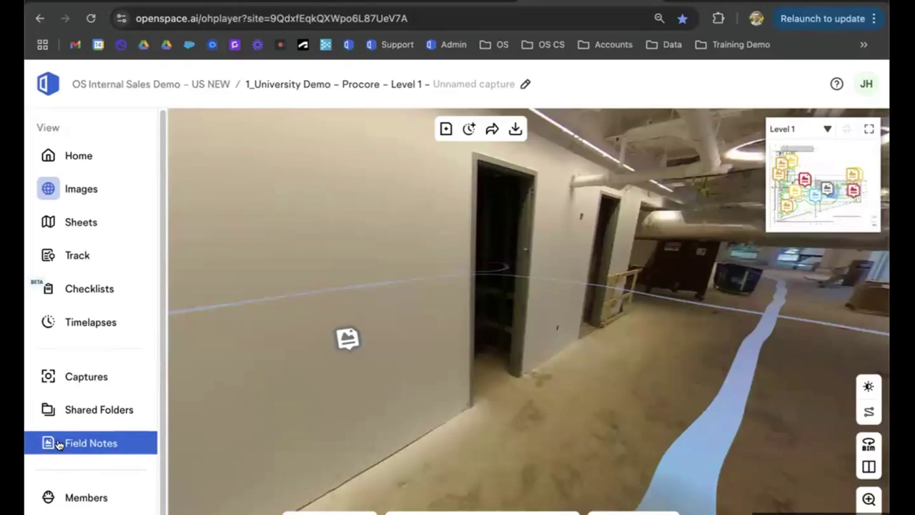
click(54, 443)
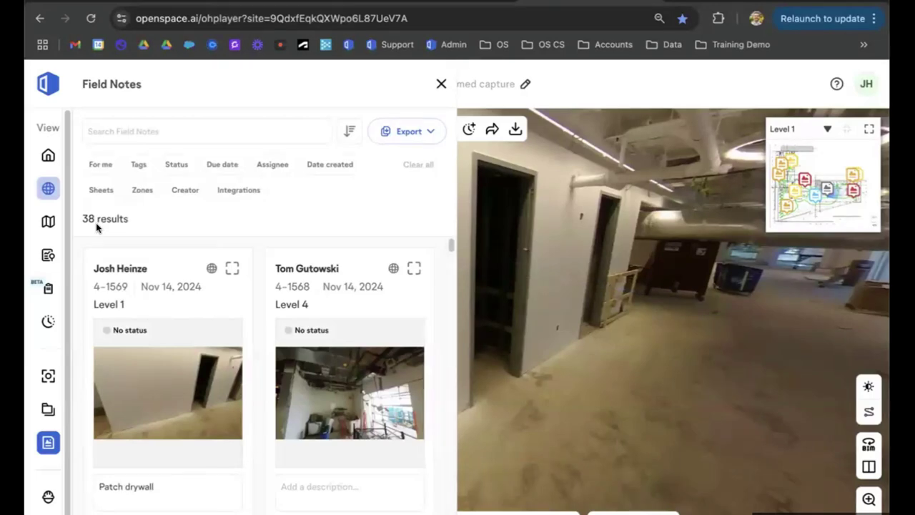
click(172, 166)
click(221, 288)
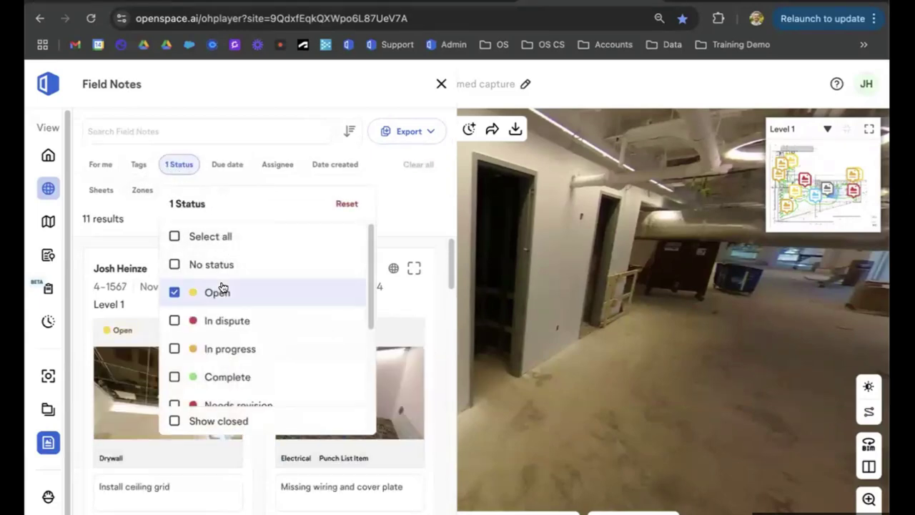
click(409, 219)
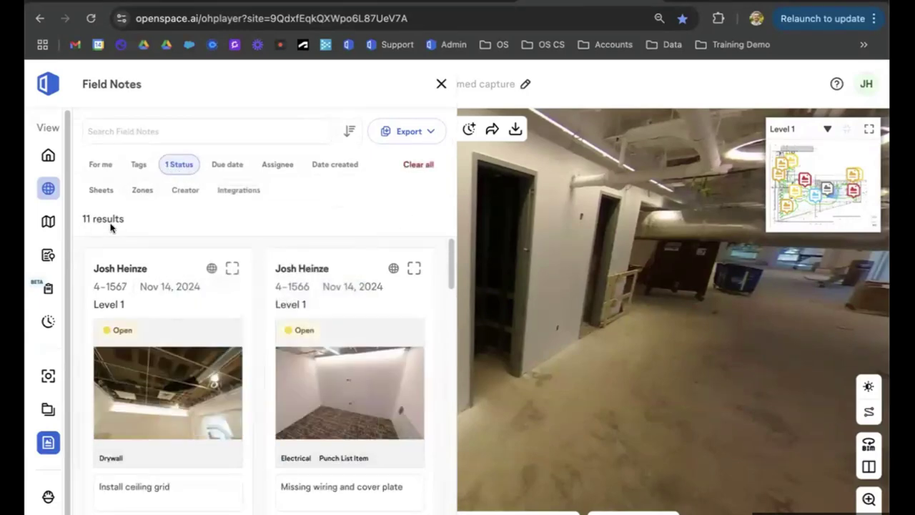
- Add an Electrical tag filter to the field notes list
click(140, 166)
click(245, 253)
scroll(245, 184, down, 1)
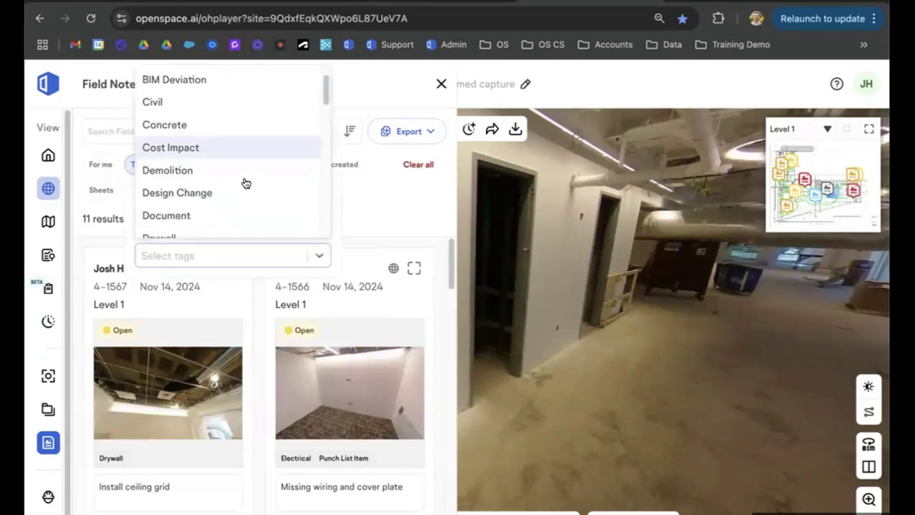
scroll(245, 184, down, 2)
click(204, 171)
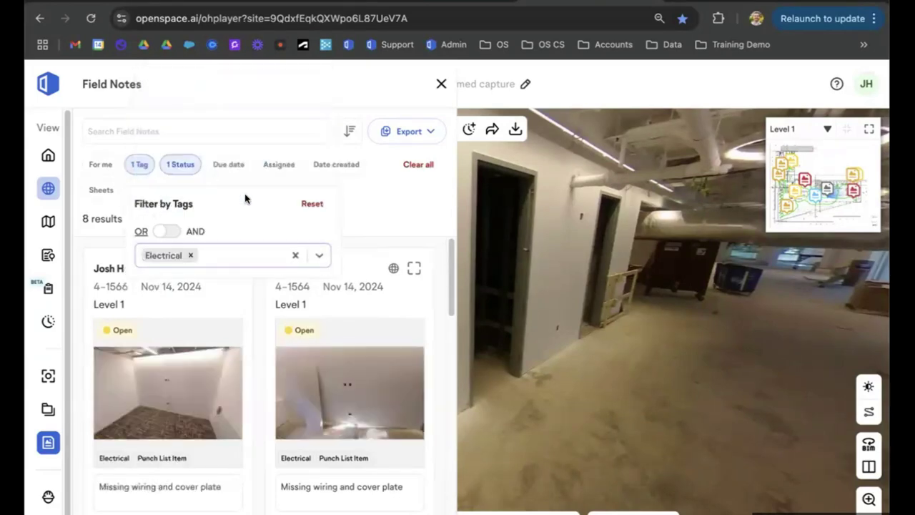
click(377, 235)
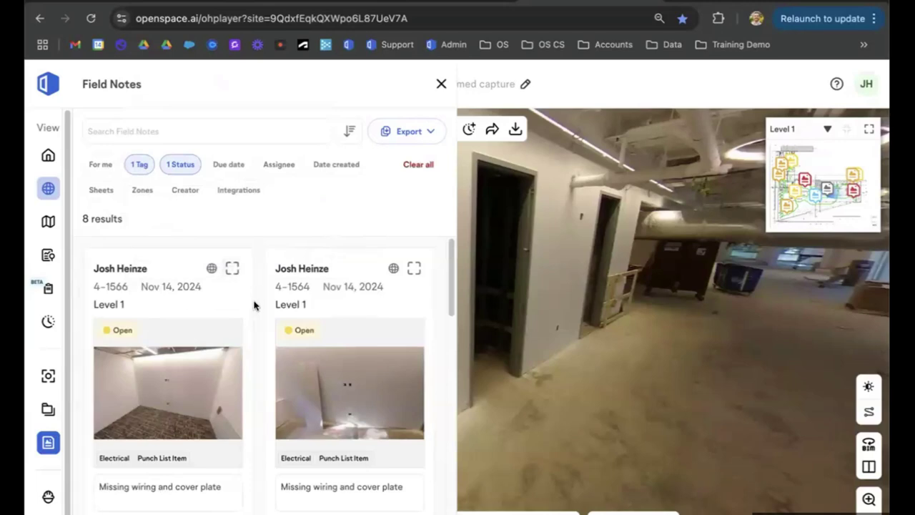
scroll(254, 305, down, 5)
scroll(254, 305, up, 5)
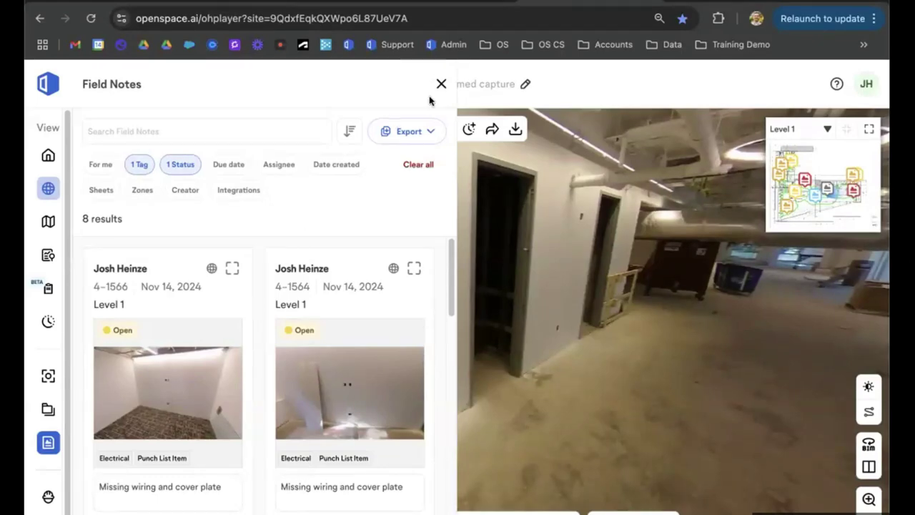
- Review the export options, then clear all filters to show all 38 notes
click(421, 133)
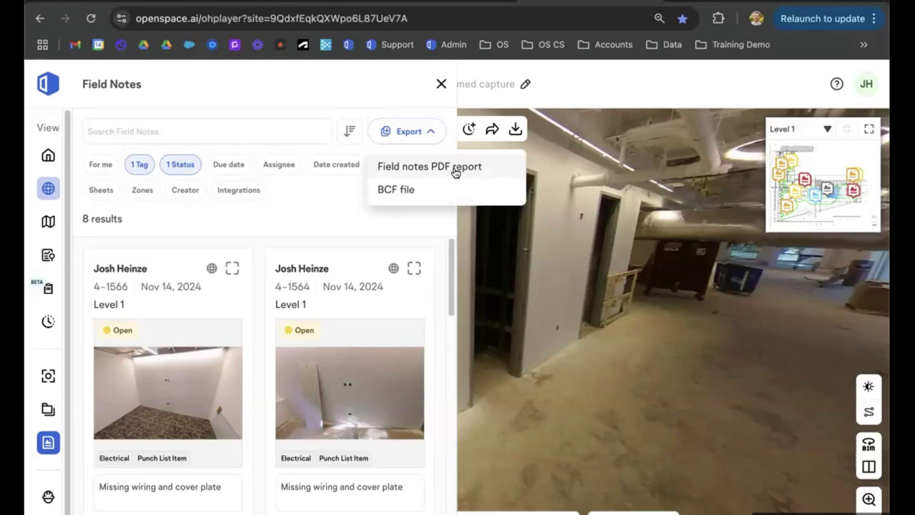
click(310, 224)
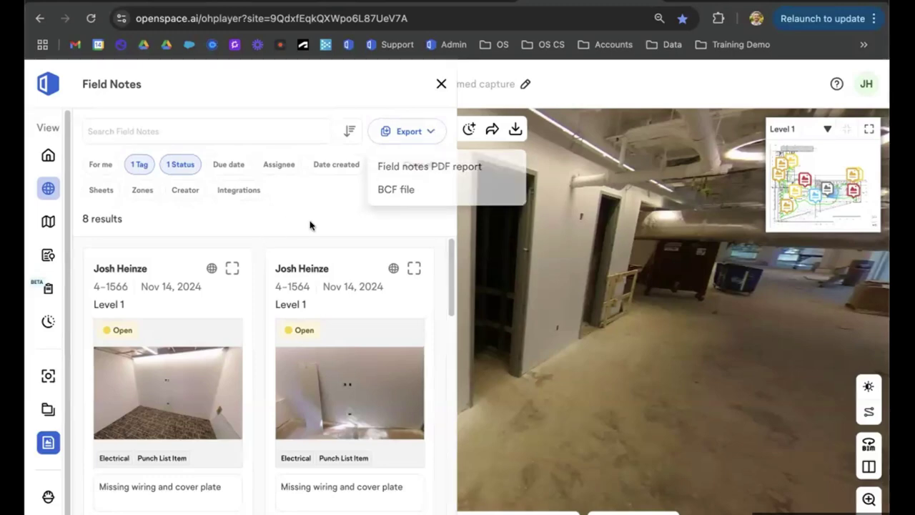
click(415, 165)
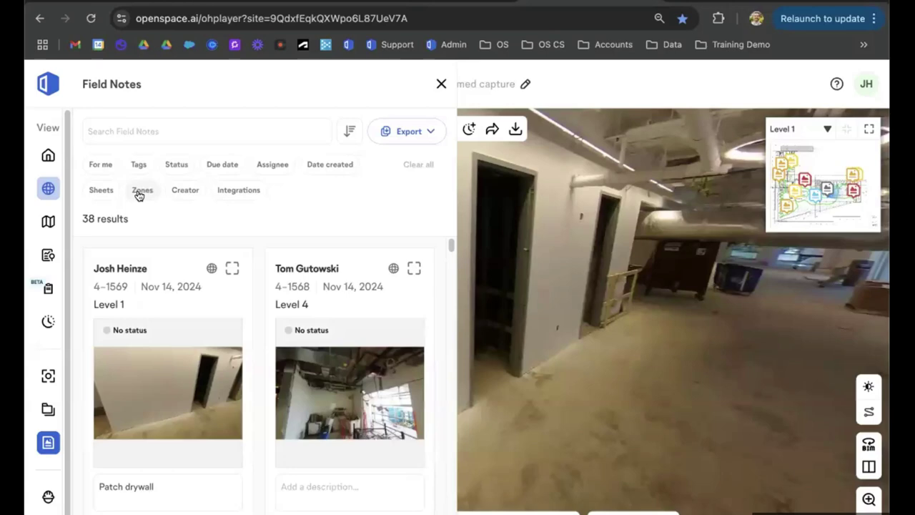
- Browse the Zones filter without picking a zone, then close the Field Notes panel
click(140, 193)
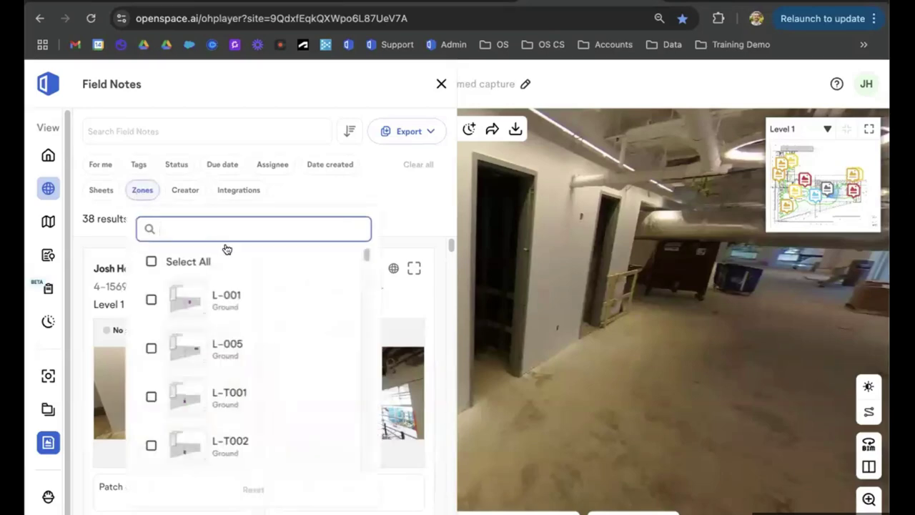
scroll(261, 309, down, 5)
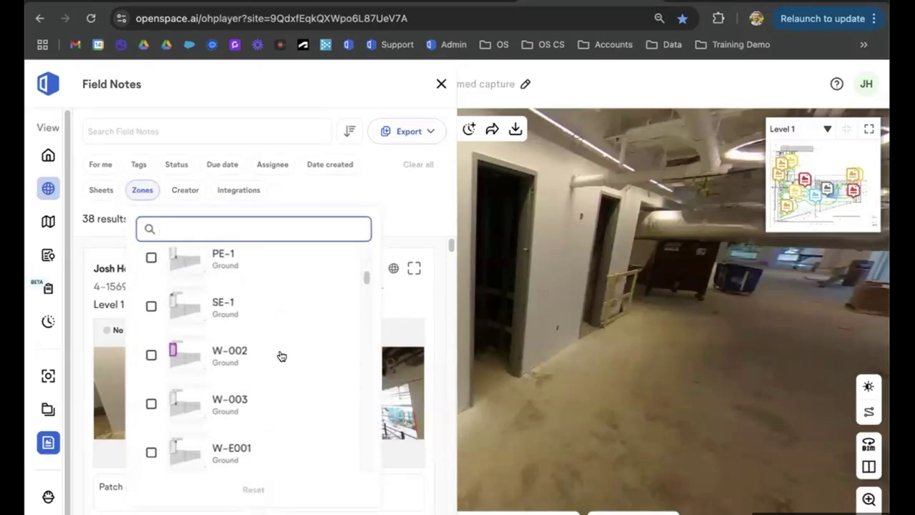
scroll(284, 344, down, 4)
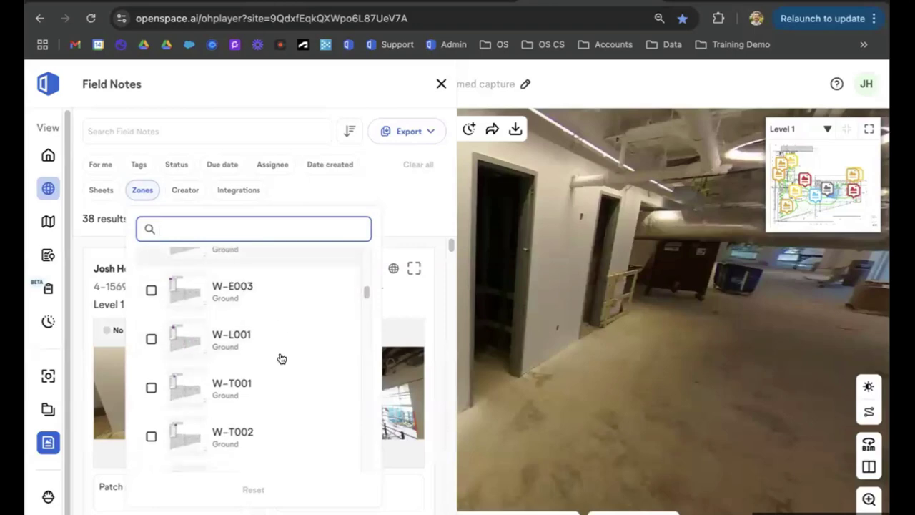
scroll(272, 401, up, 9)
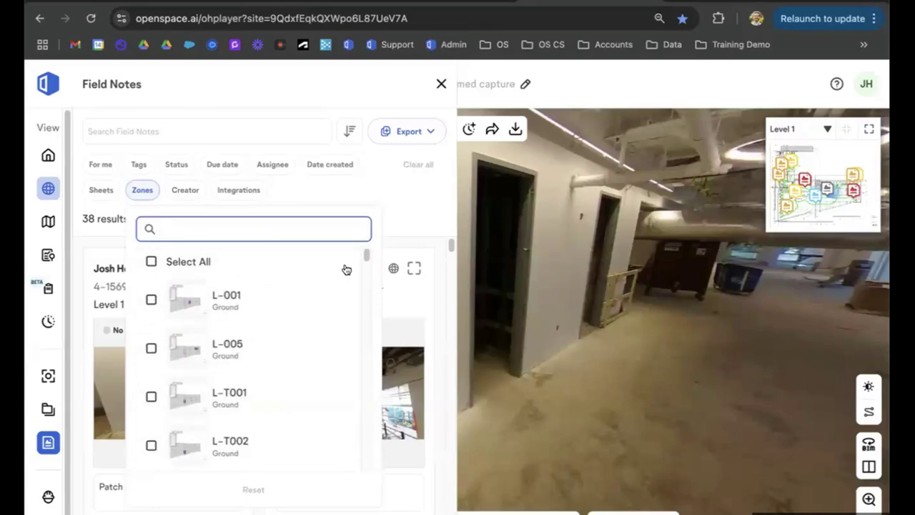
click(404, 212)
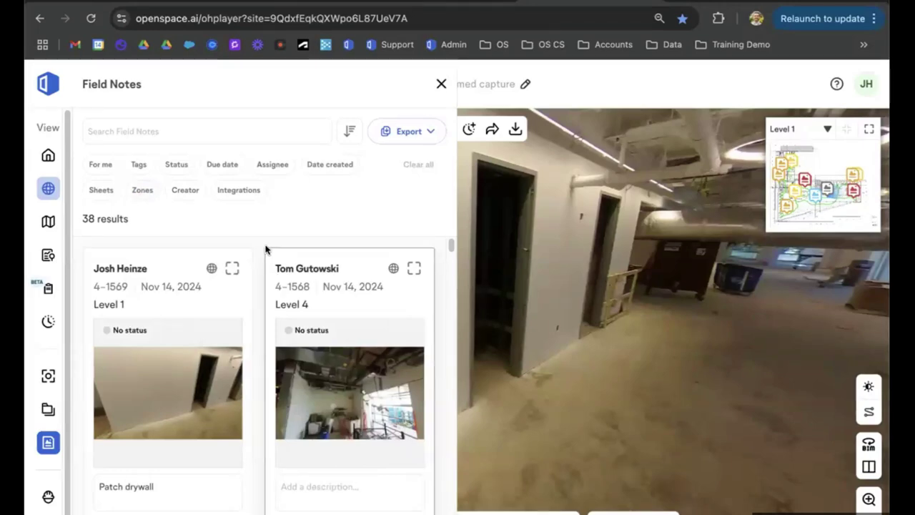
click(440, 83)
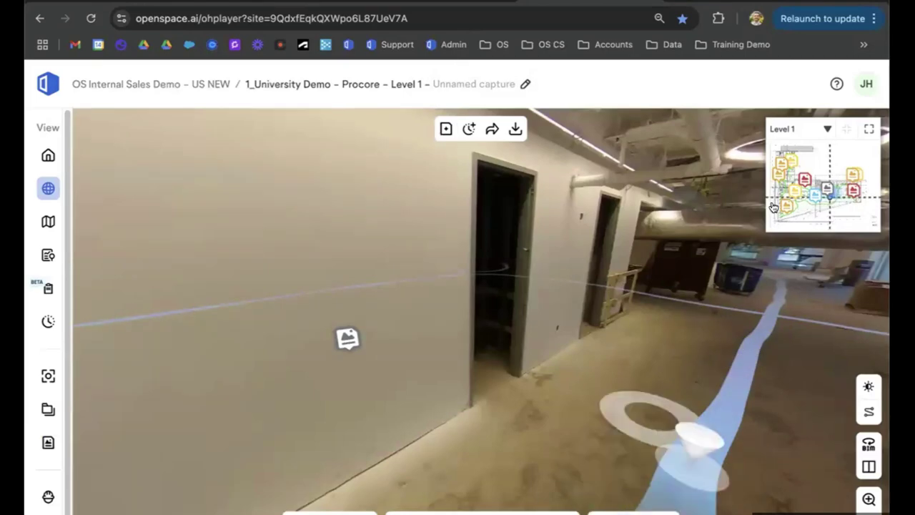
- Expand the Level 1 floor plan and filter its notes to Open status and Electrical tag
click(869, 129)
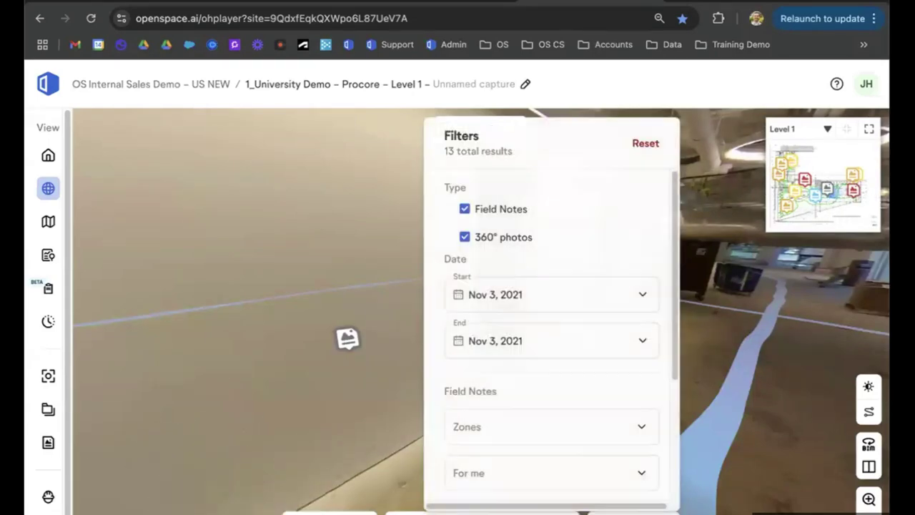
scroll(619, 343, down, 3)
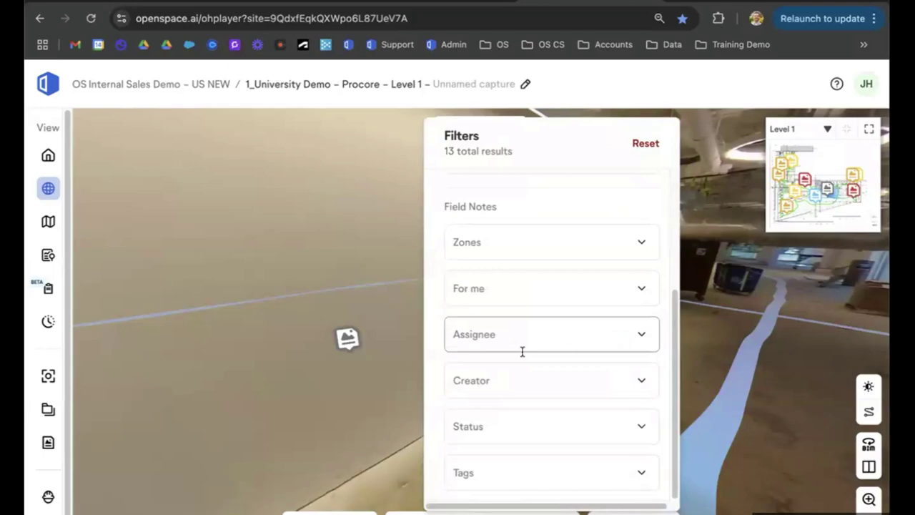
click(636, 427)
click(523, 279)
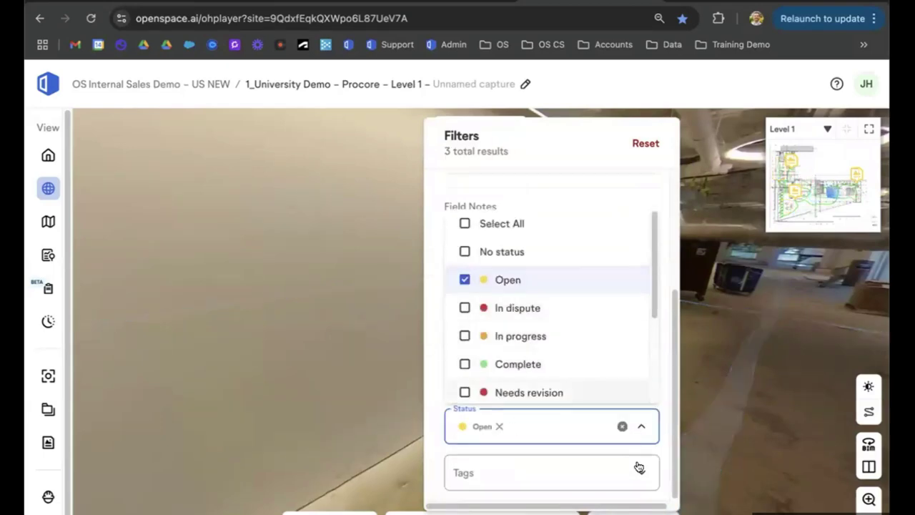
click(638, 467)
scroll(587, 336, down, 2)
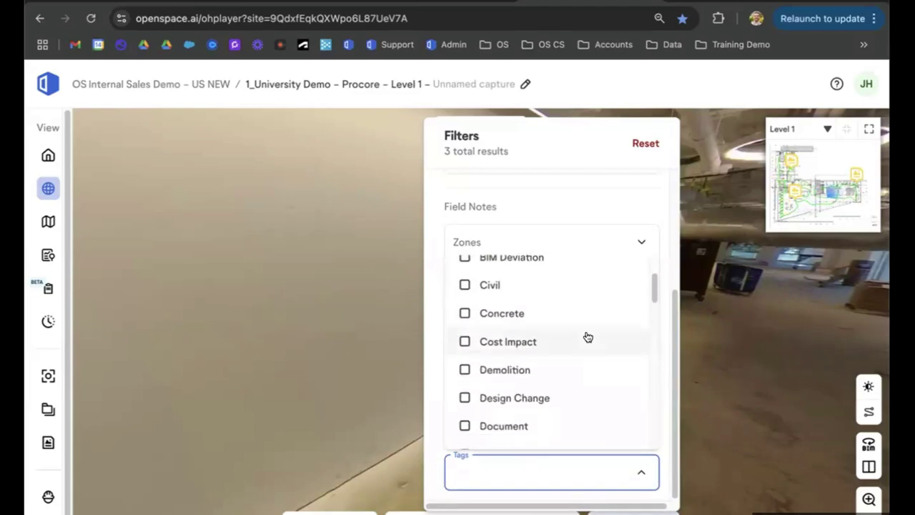
scroll(587, 336, down, 2)
click(534, 396)
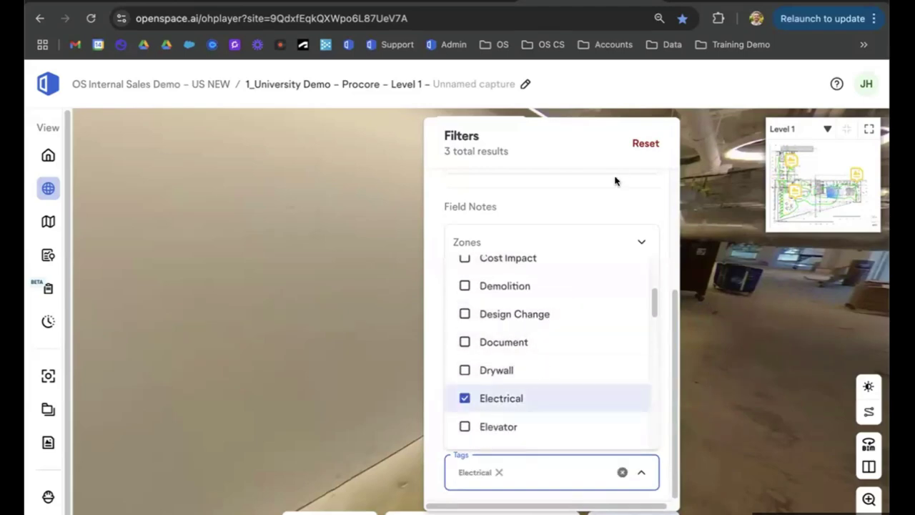
click(869, 129)
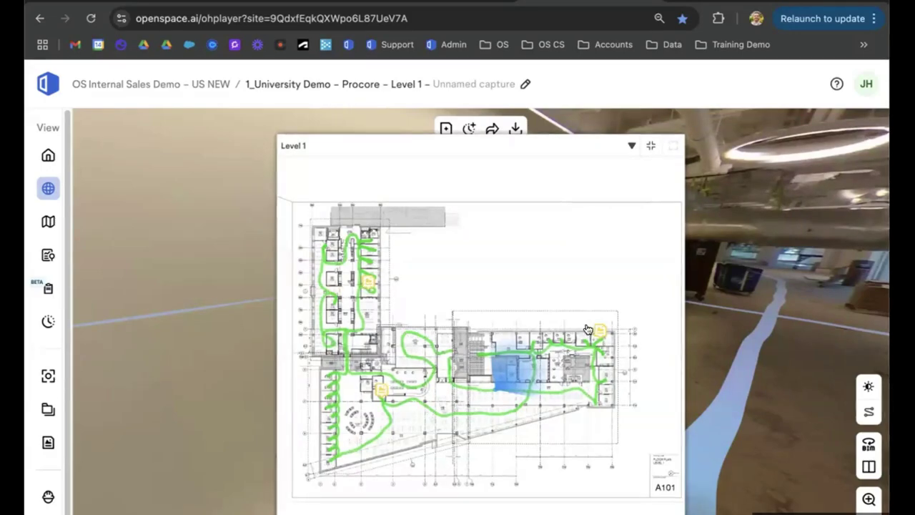
- Set the 'Missing cover plate' field note's status to Closed and close it
click(602, 331)
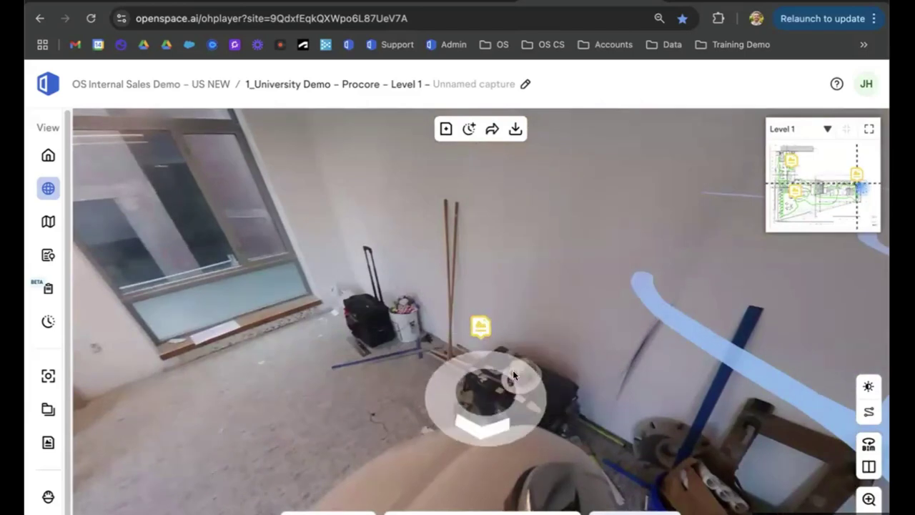
click(481, 327)
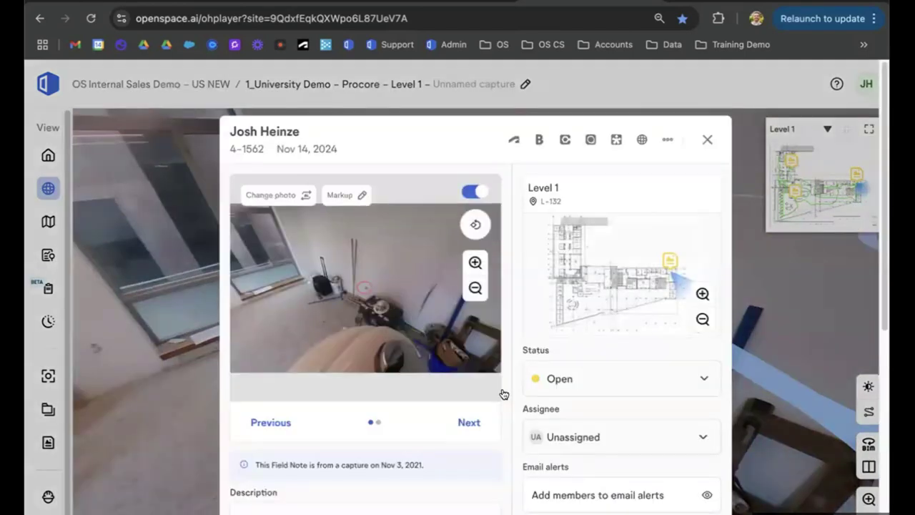
scroll(504, 394, down, 1)
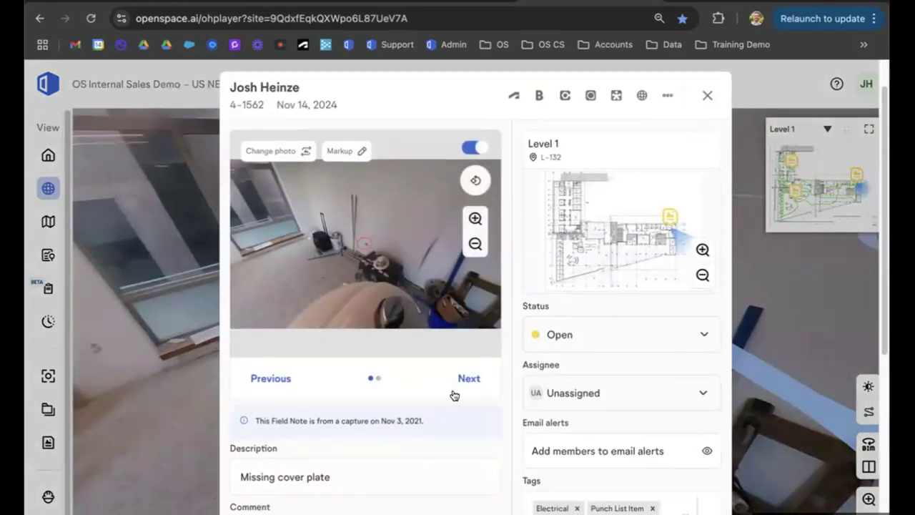
scroll(465, 411, down, 1)
scroll(525, 356, up, 1)
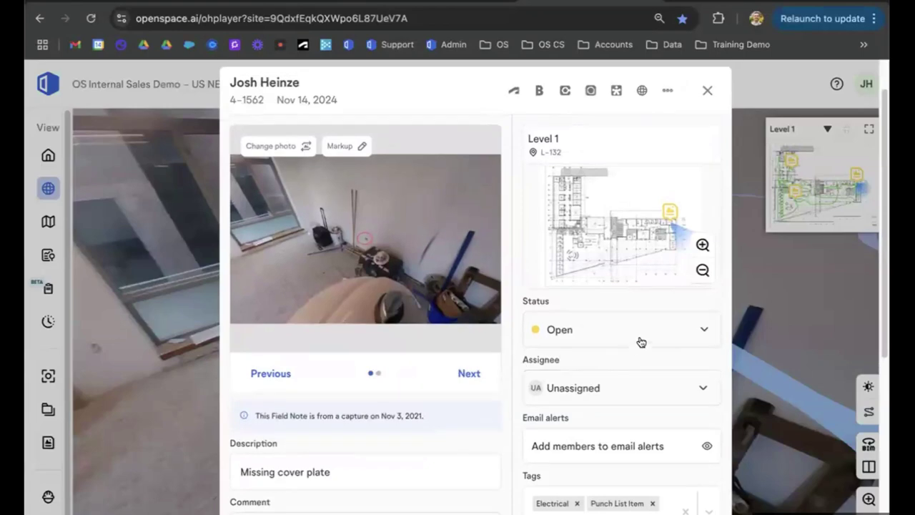
click(642, 339)
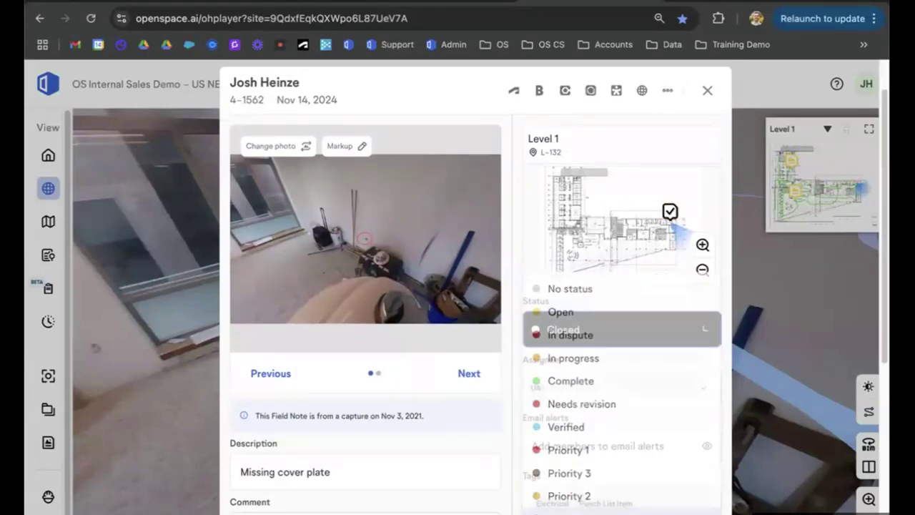
click(572, 329)
click(705, 91)
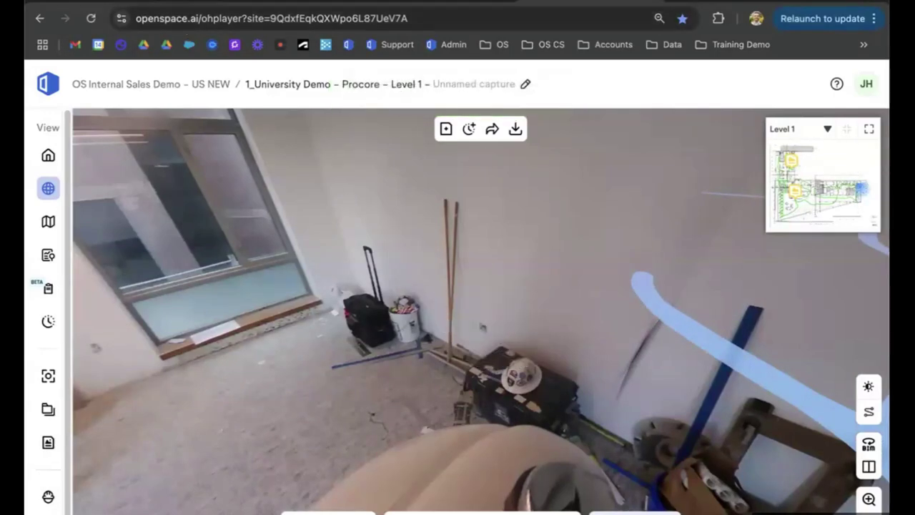
- In the Google Slides webinar deck, start the slideshow from slide 15, 'Questions?'
key(ctrl+Tab)
scroll(154, 475, down, 1)
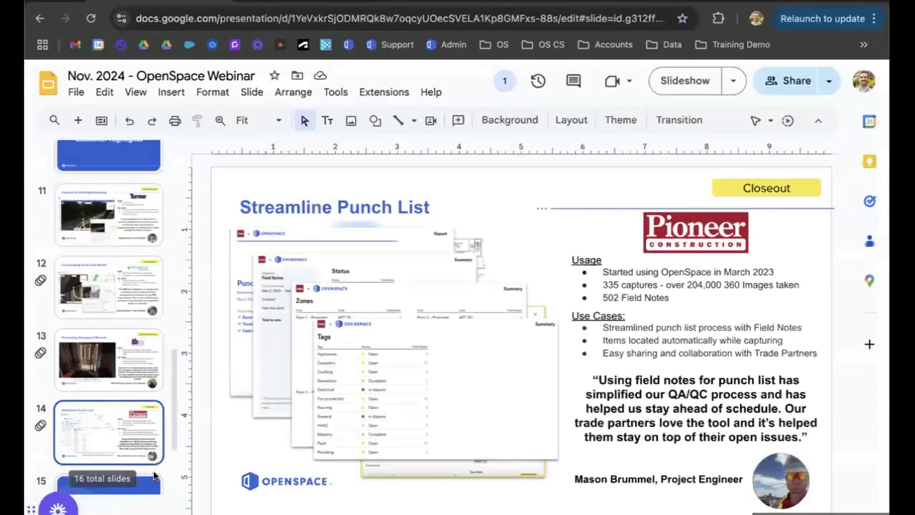
scroll(154, 475, down, 1)
click(125, 442)
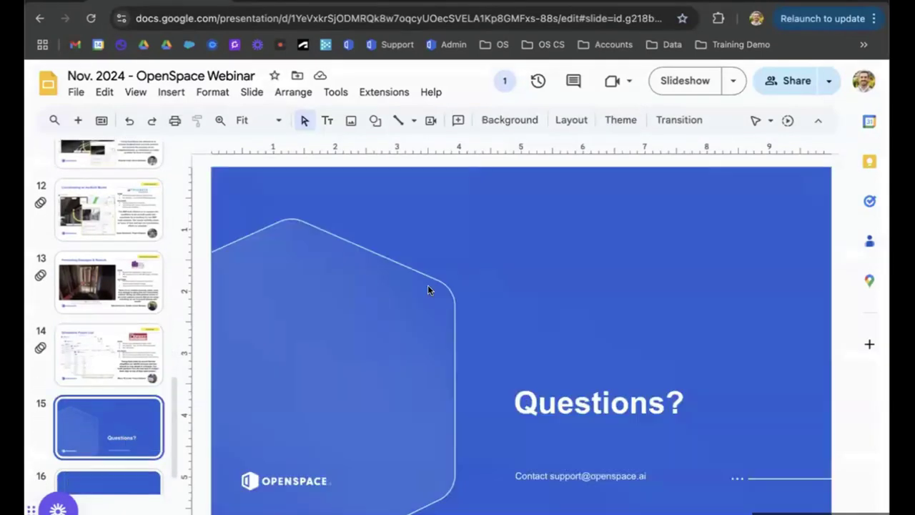
click(688, 80)
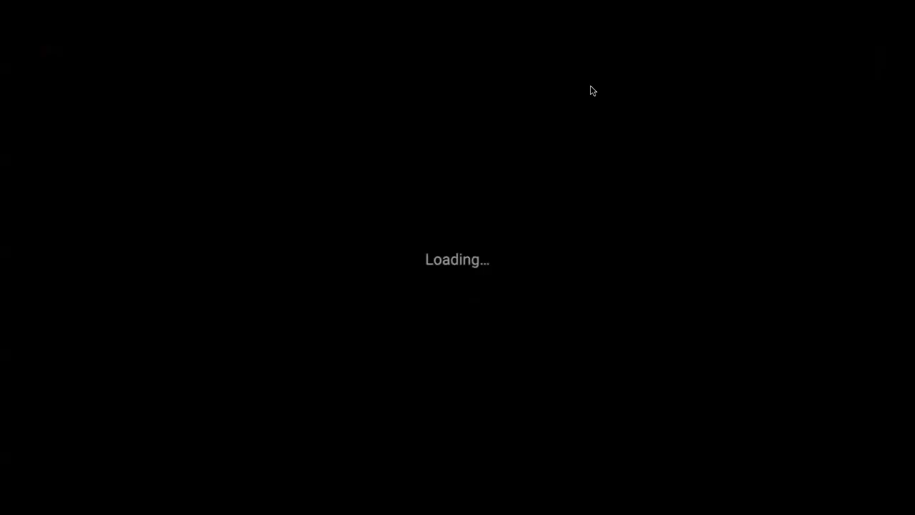
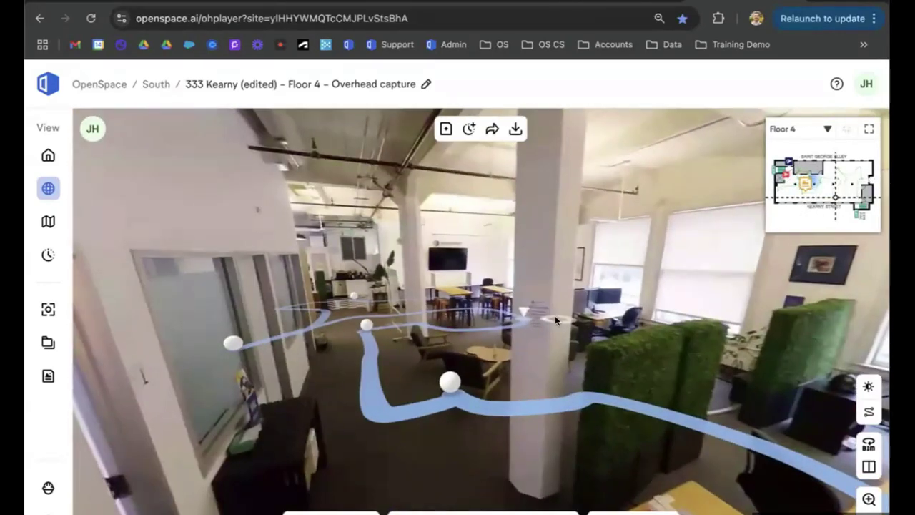
- Walk the Floor 4 capture past the column into the open office, ending at the elevated panorama above it
click(547, 407)
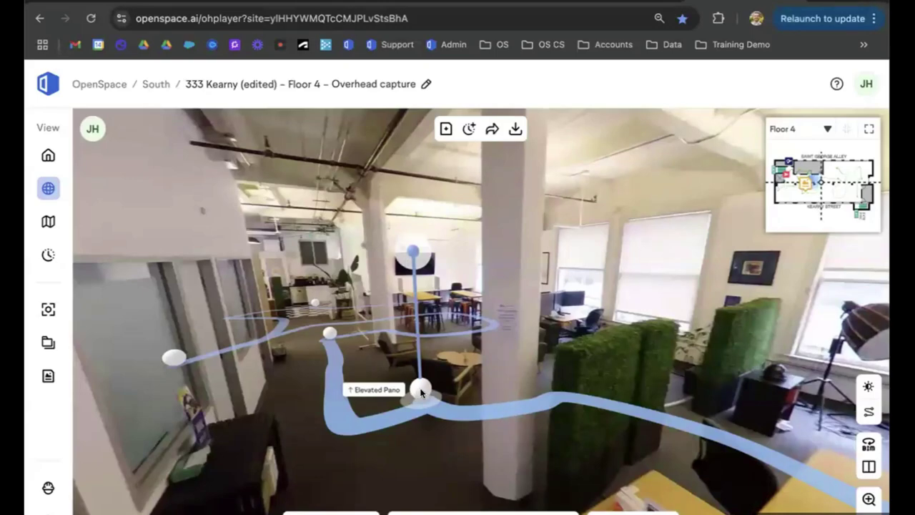
click(422, 392)
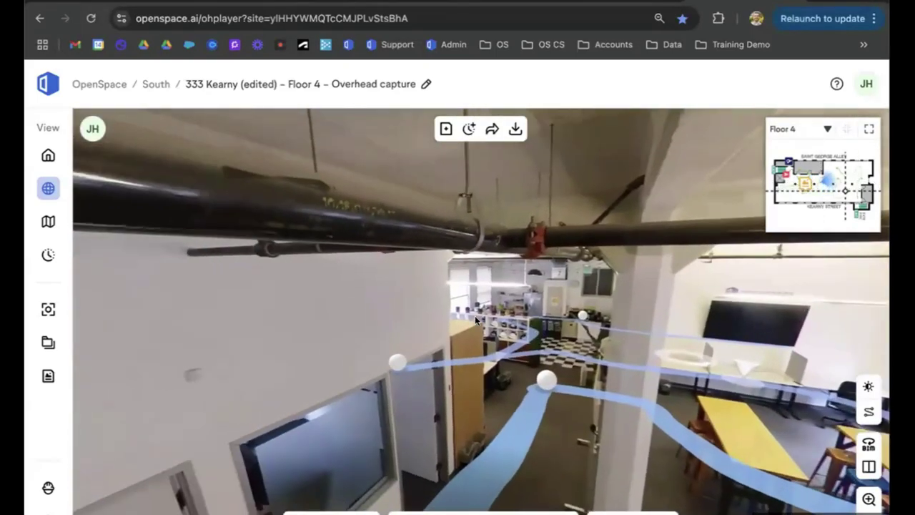
drag(476, 319, 439, 176)
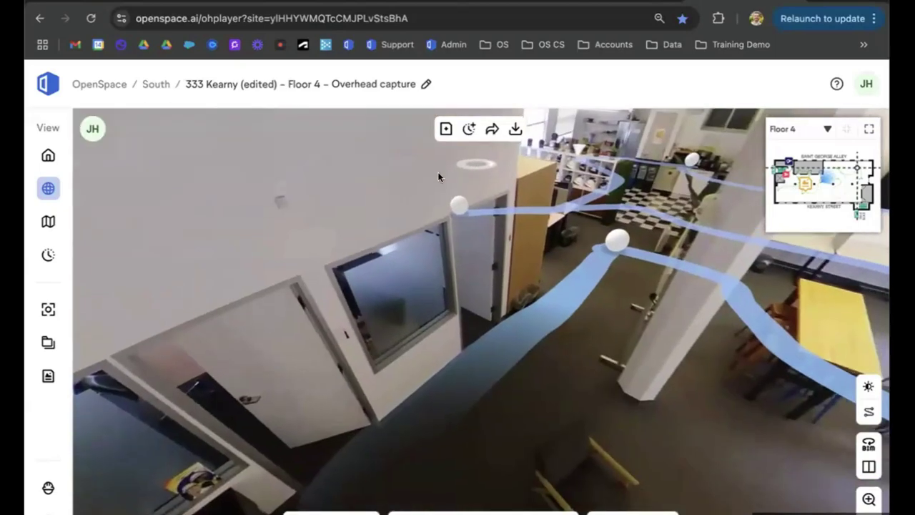
click(490, 373)
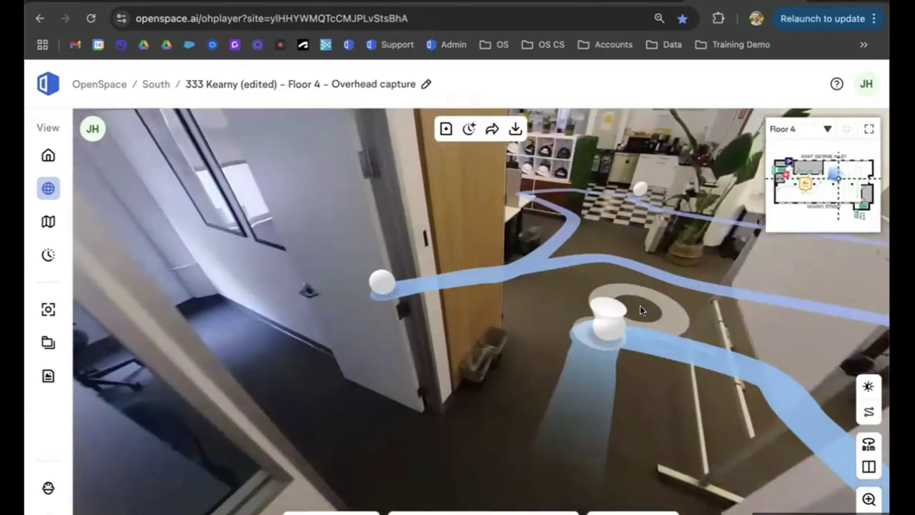
click(640, 306)
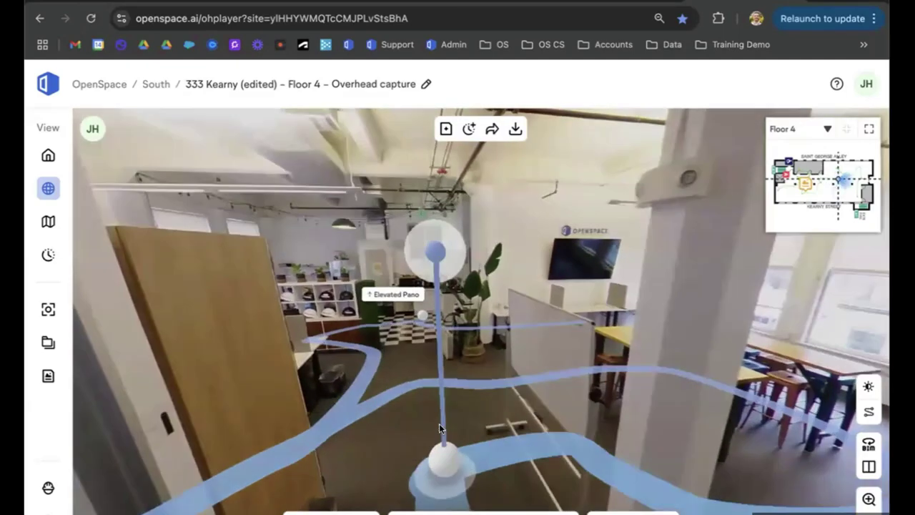
click(439, 424)
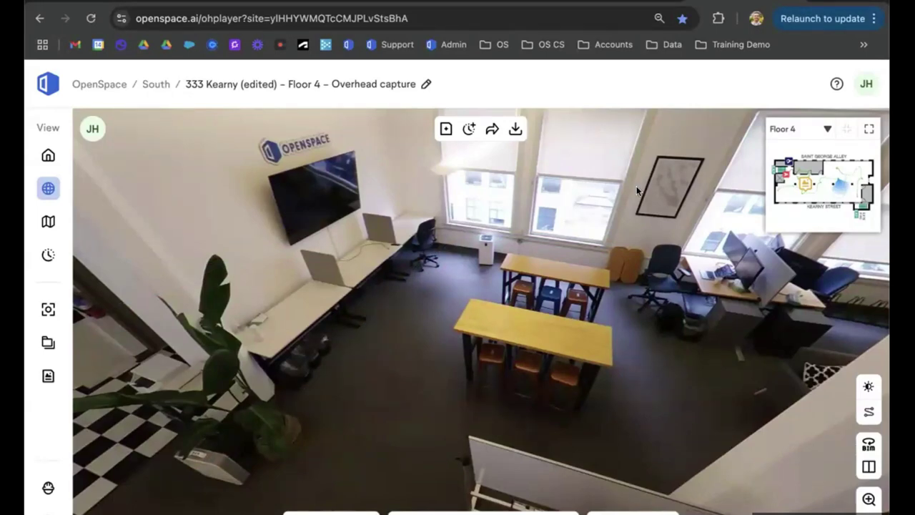
- Expand the minimap to show the full Floor 4 plan with its capture route
click(869, 129)
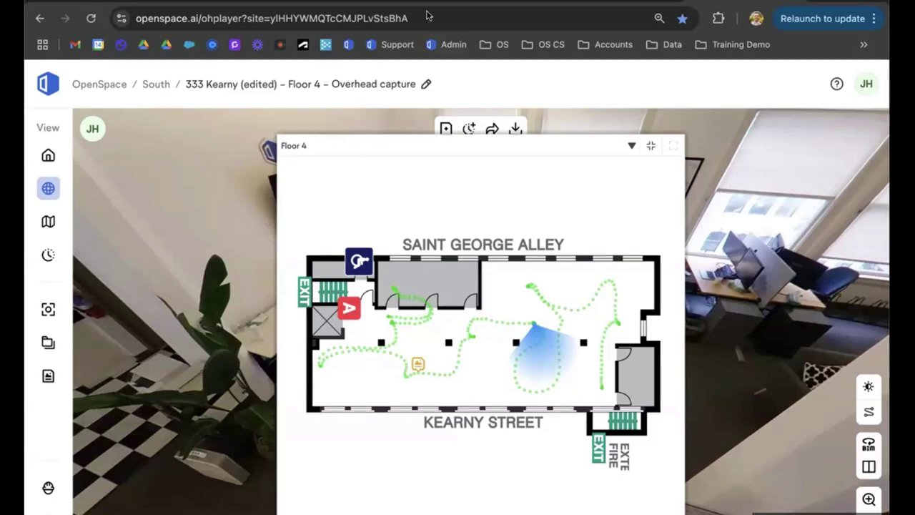
- Go to the University Demo Level 1 capture and jump to a spot picked on the enlarged floor plan
click(569, 1)
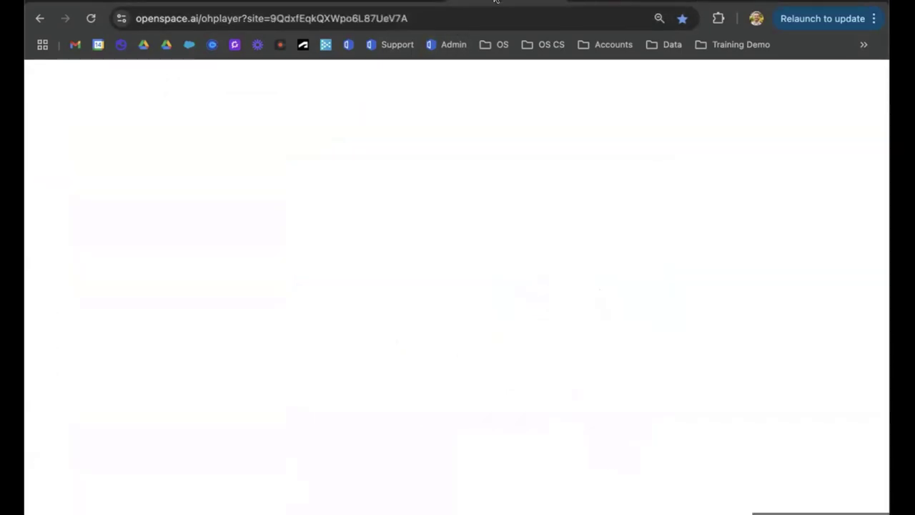
click(580, 304)
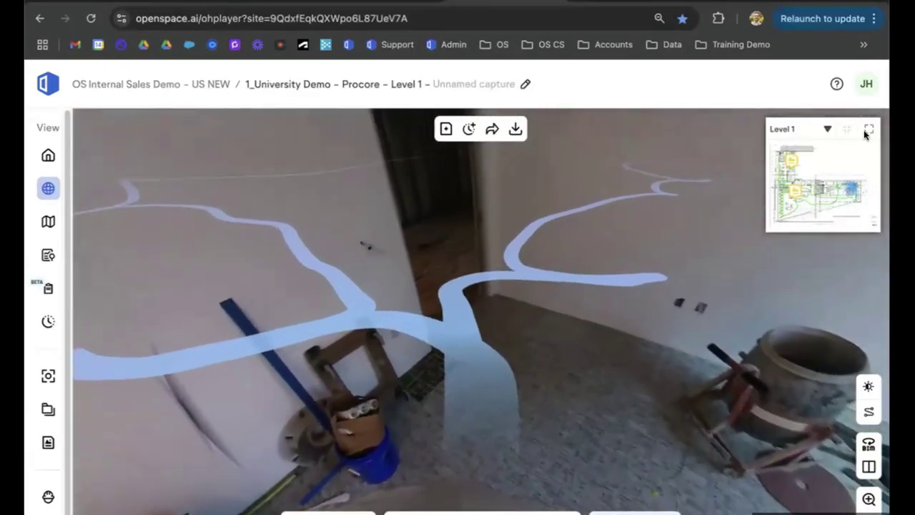
click(866, 133)
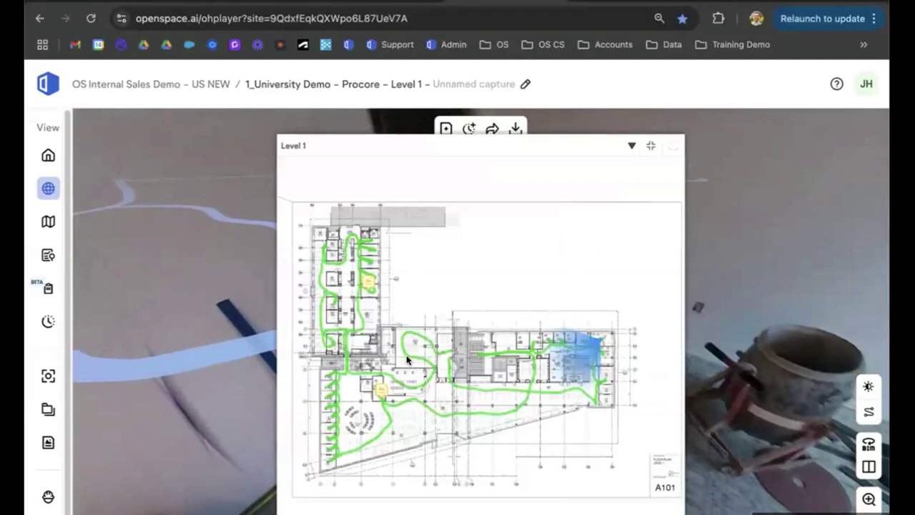
click(380, 394)
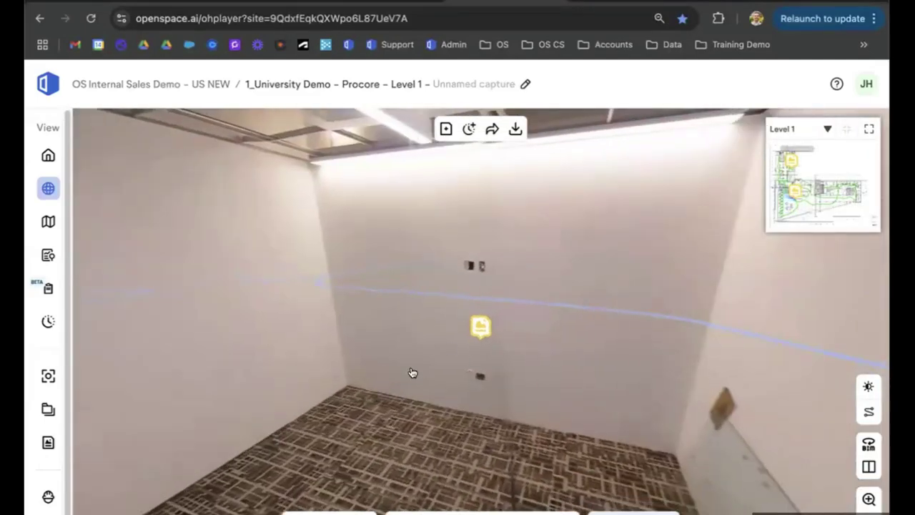
- Set the 'Missing wiring and cover plate' field note status to Complete and close it
click(479, 329)
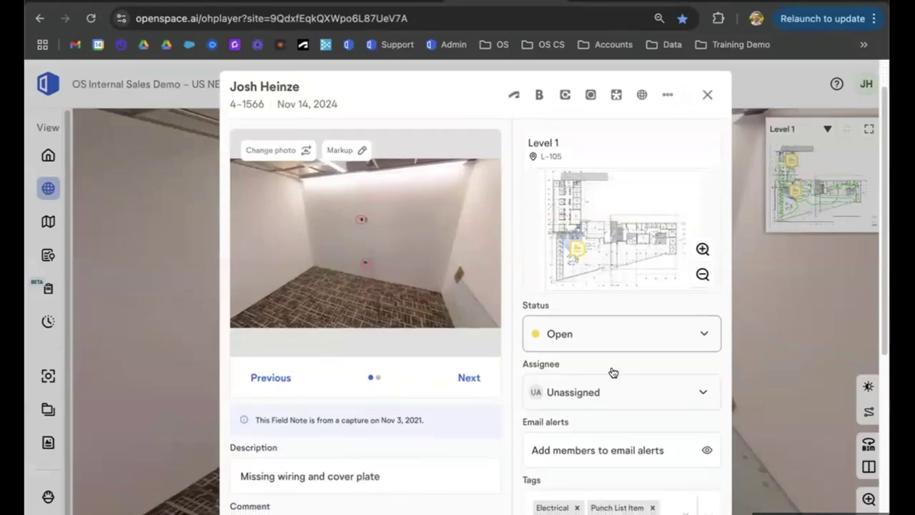
click(697, 335)
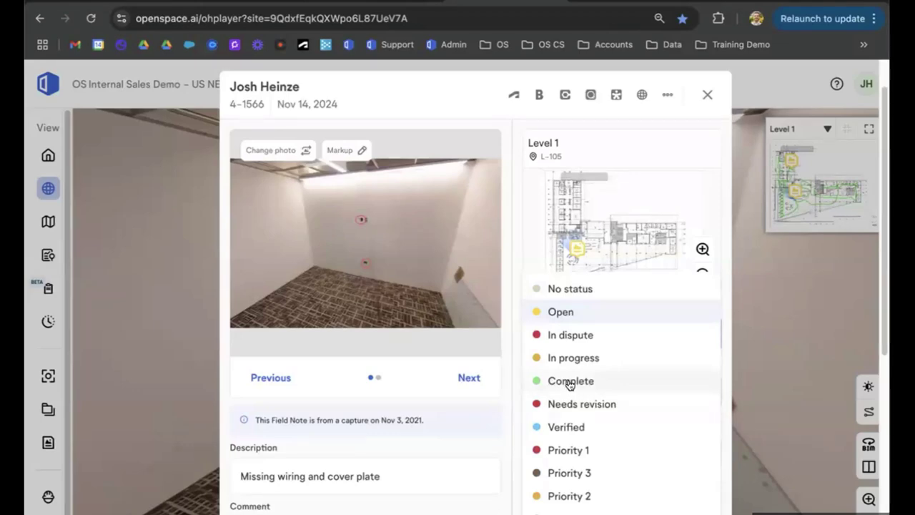
click(570, 383)
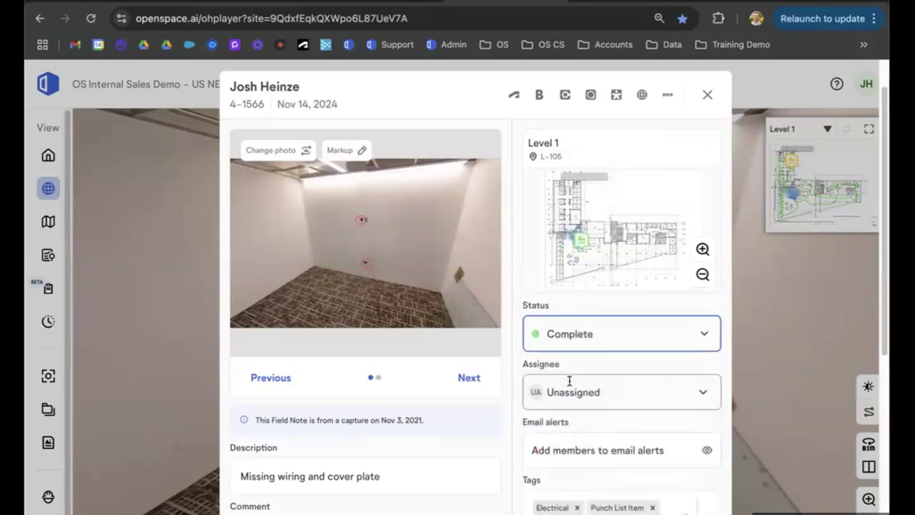
click(705, 95)
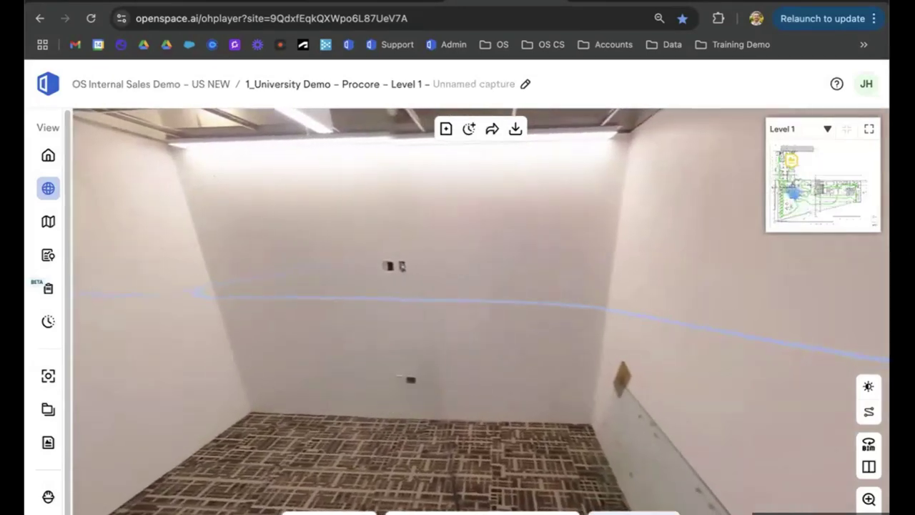
- Remove Open from the Status filter, leaving Electrical, then move to a nearby viewpoint
click(615, 512)
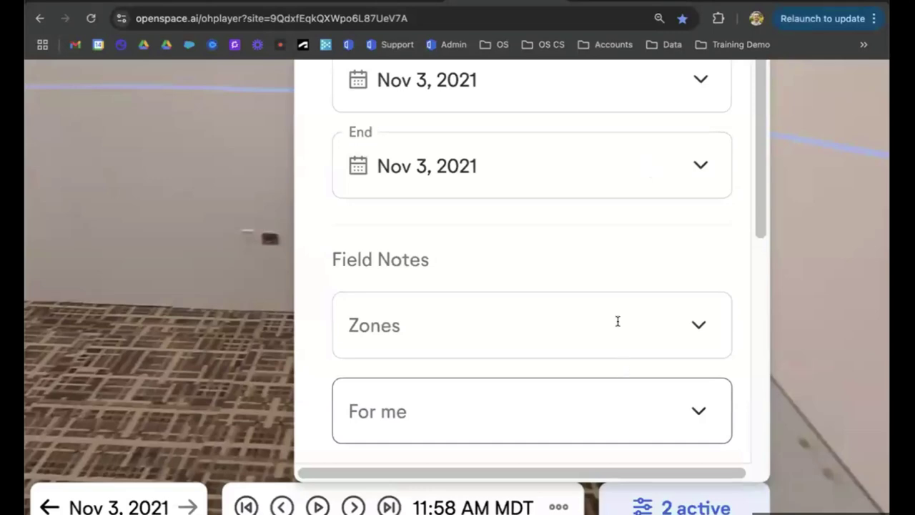
scroll(597, 280, down, 2)
scroll(597, 280, down, 3)
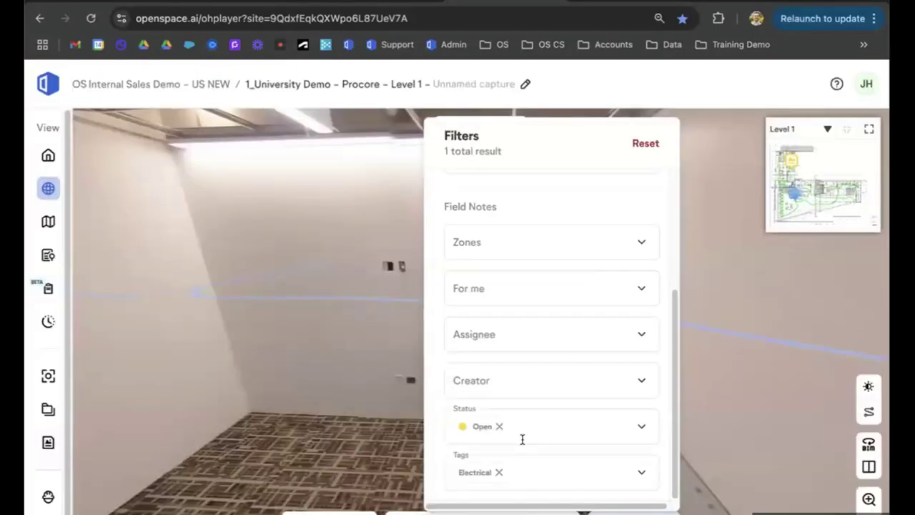
click(500, 425)
key(BackSpace)
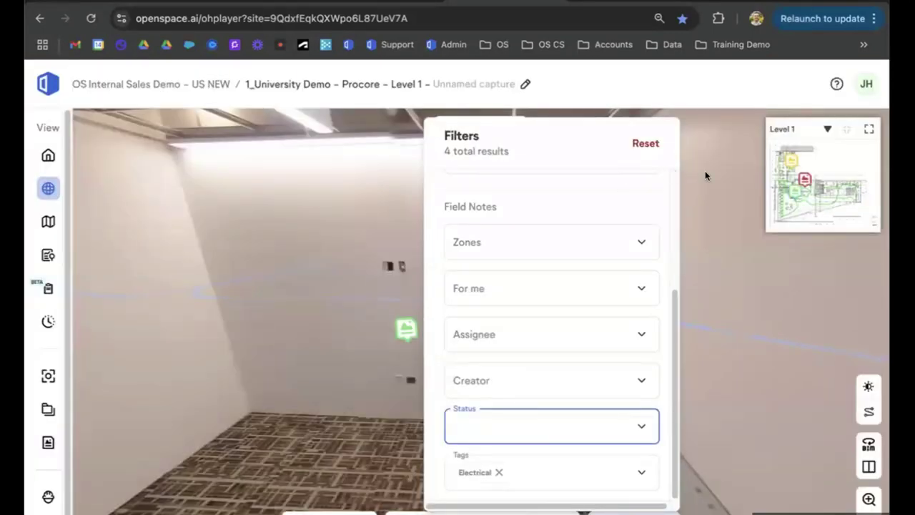
click(705, 172)
click(499, 321)
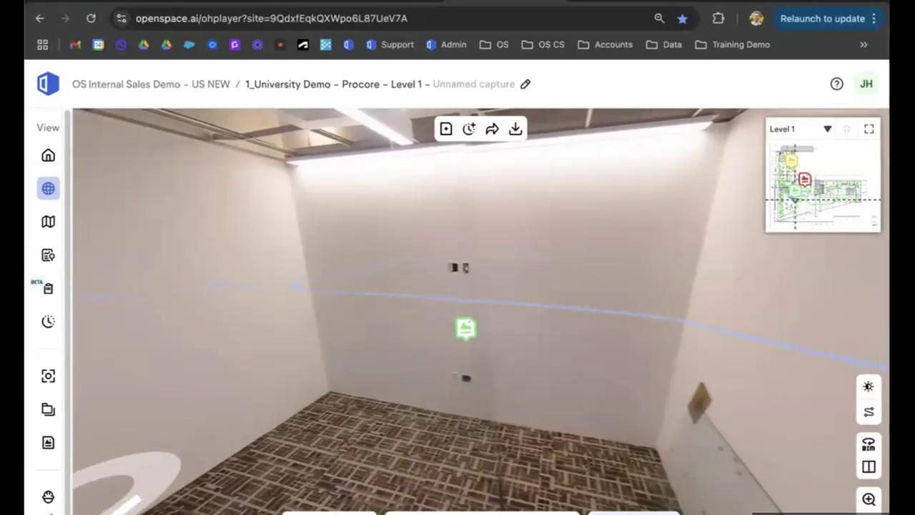
mouse_move(48, 472)
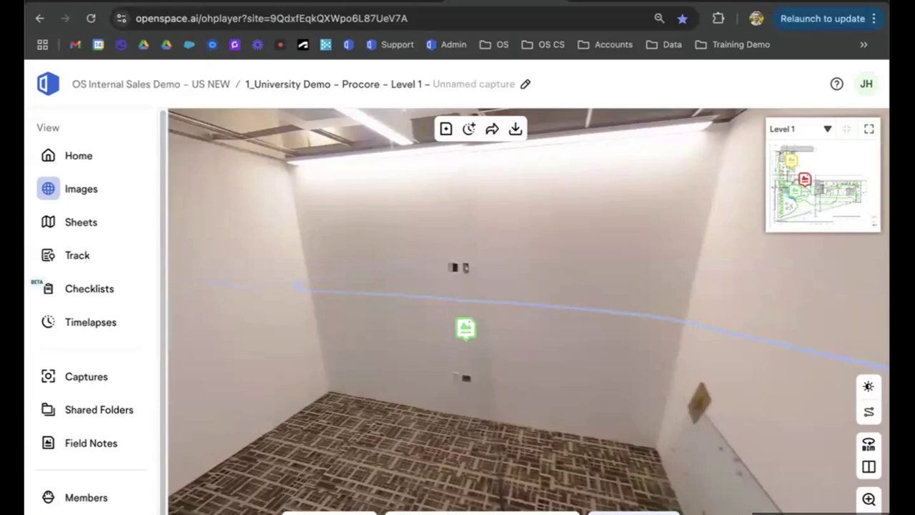
- Review the Field Notes statuses in project settings, opening the Open status colour picker, then cancel without changes
click(71, 511)
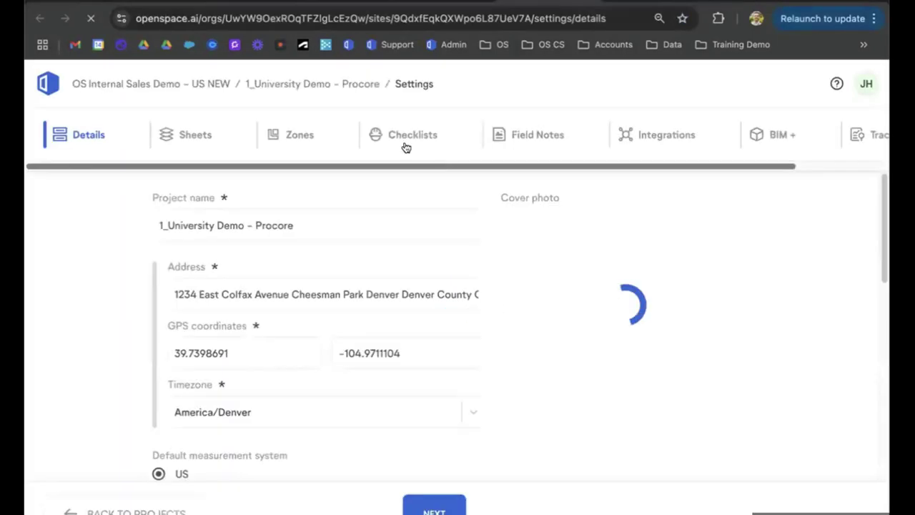
click(521, 137)
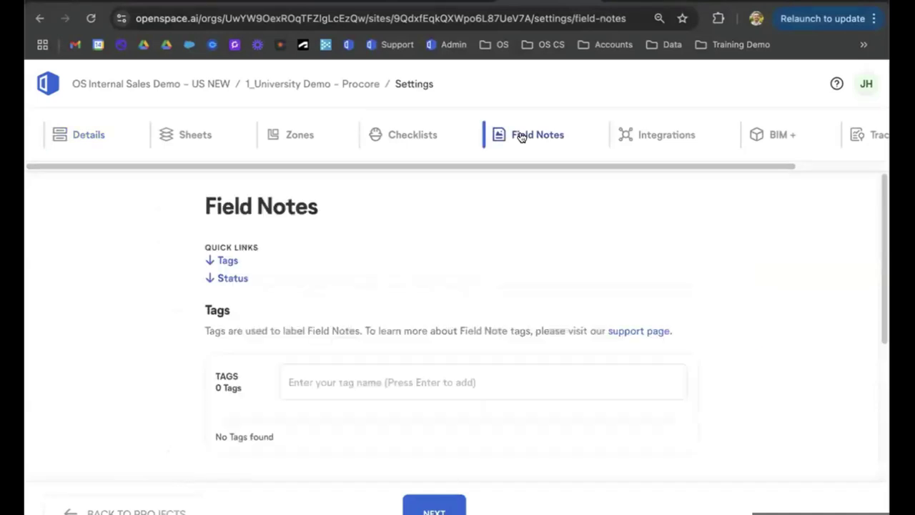
scroll(517, 259, down, 10)
scroll(520, 336, down, 10)
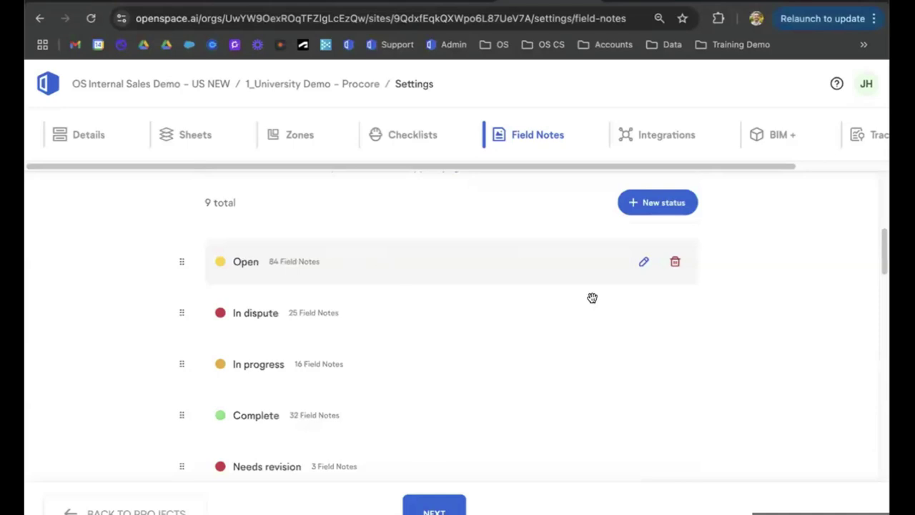
click(641, 263)
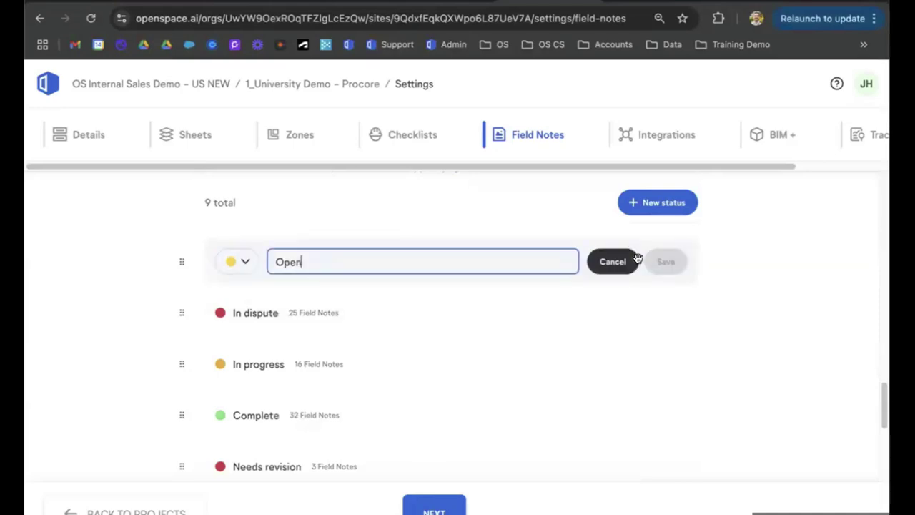
click(250, 263)
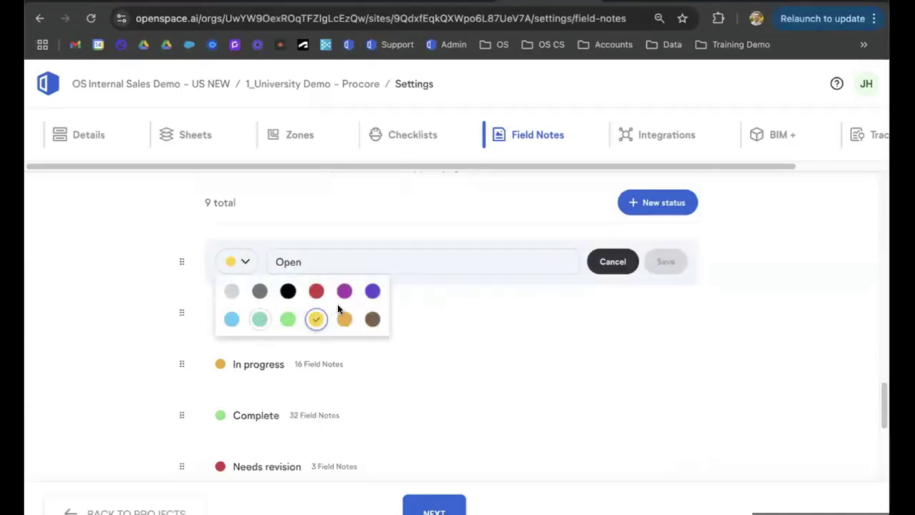
click(765, 329)
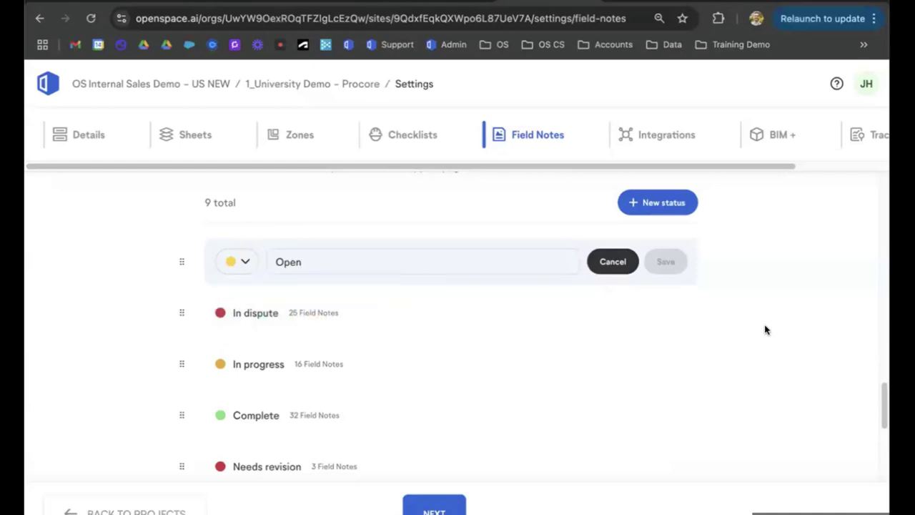
click(616, 263)
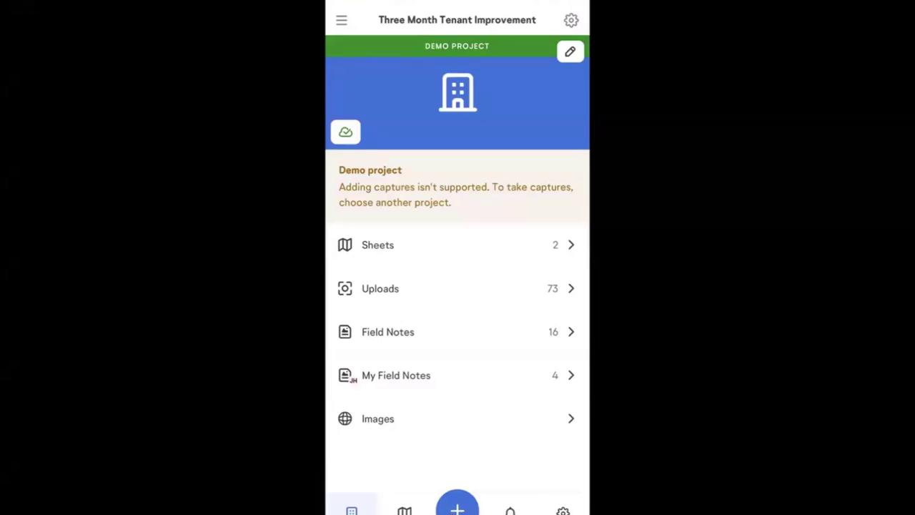
- In the mobile app, open the 'ladders not secured' note from My Field Notes and scroll its details
click(457, 506)
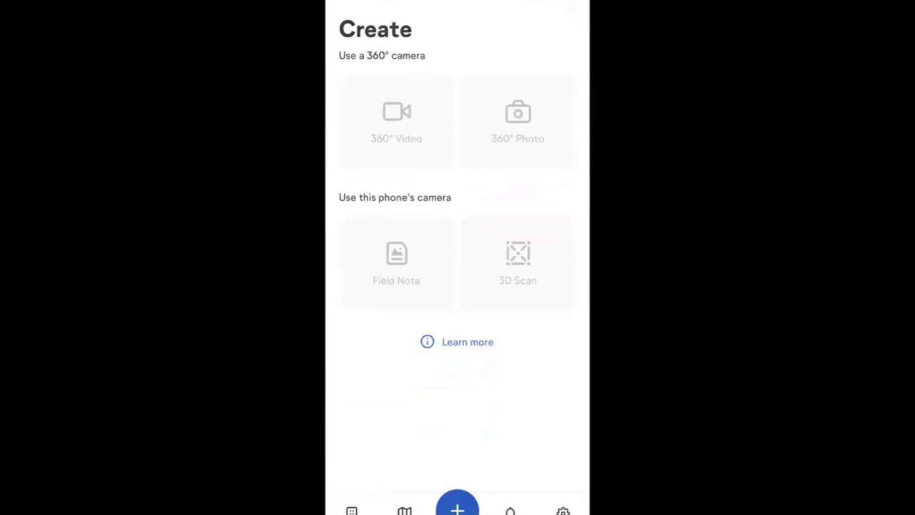
click(352, 509)
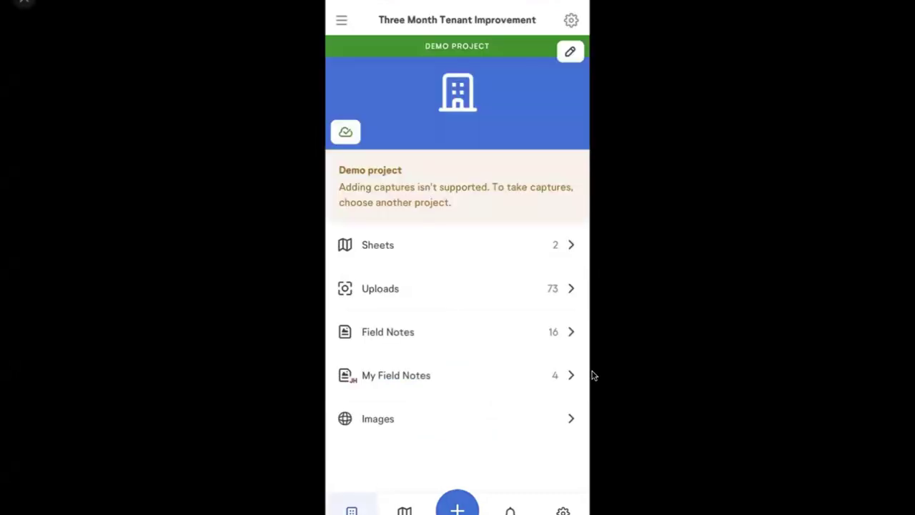
click(510, 384)
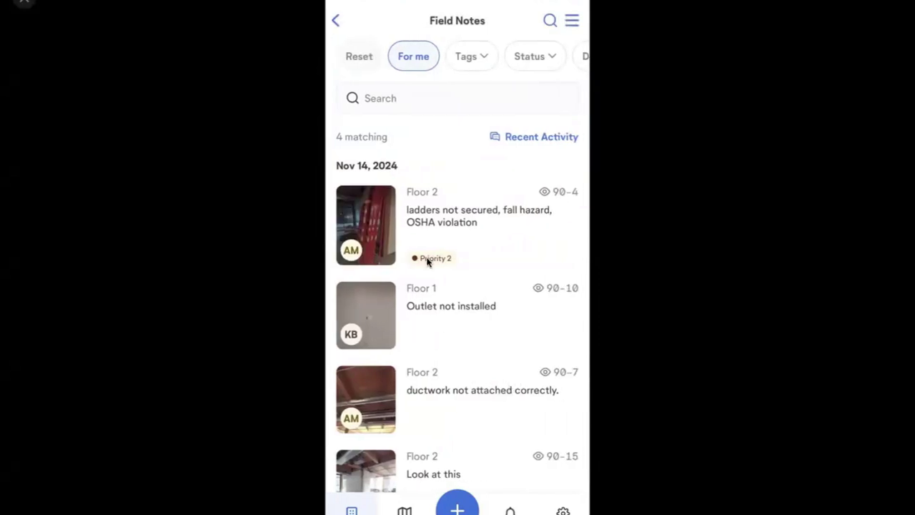
click(432, 227)
scroll(434, 228, down, 5)
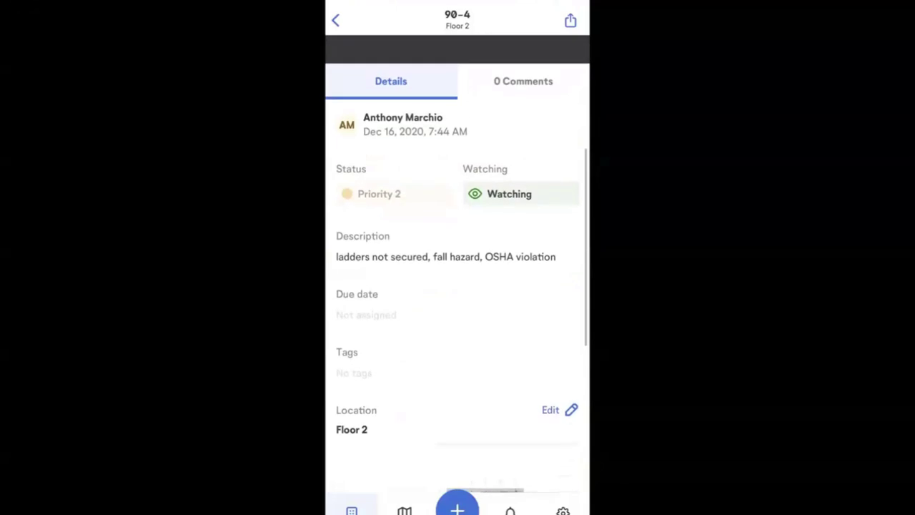
scroll(457, 262, up, 2)
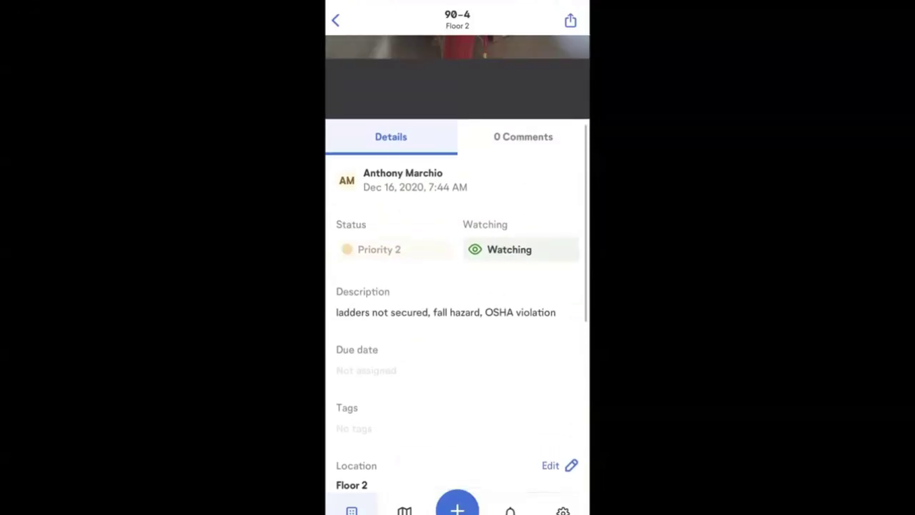
scroll(458, 261, down, 5)
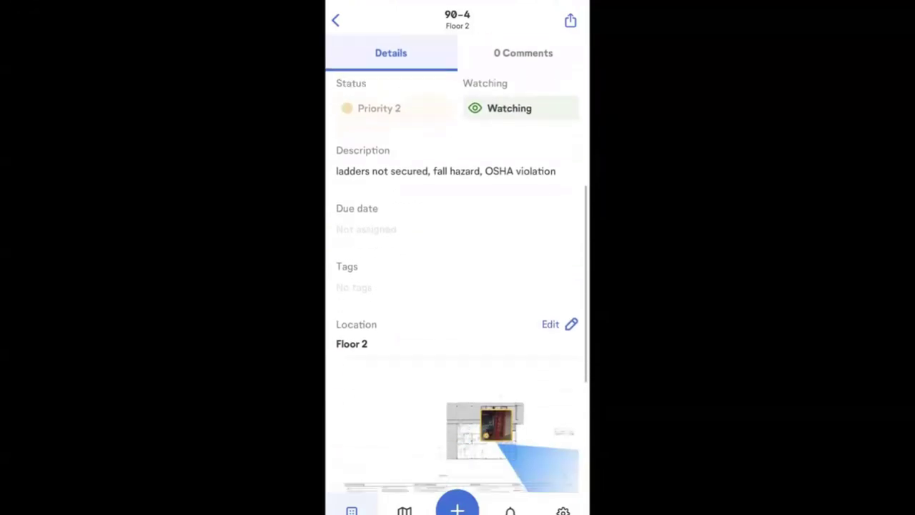
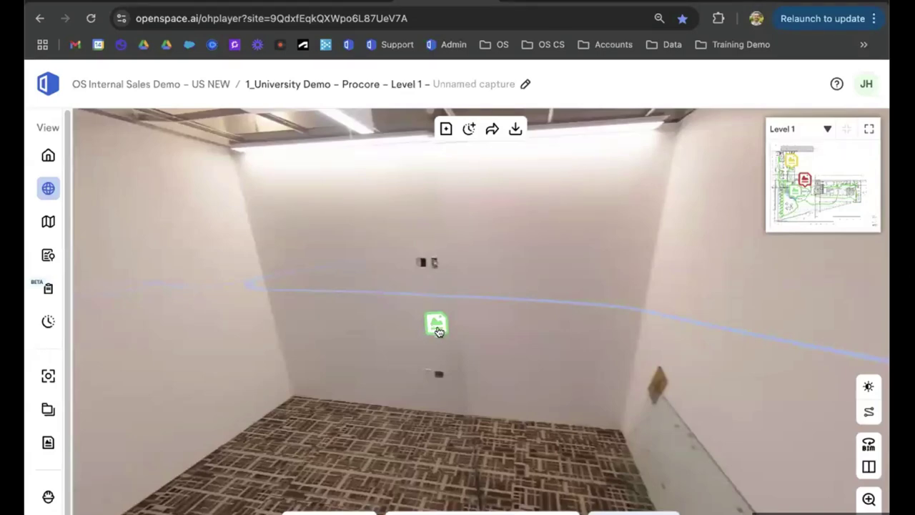
- Open the 'Missing wiring and cover plate' field note pinned on the wall and review its details
click(434, 327)
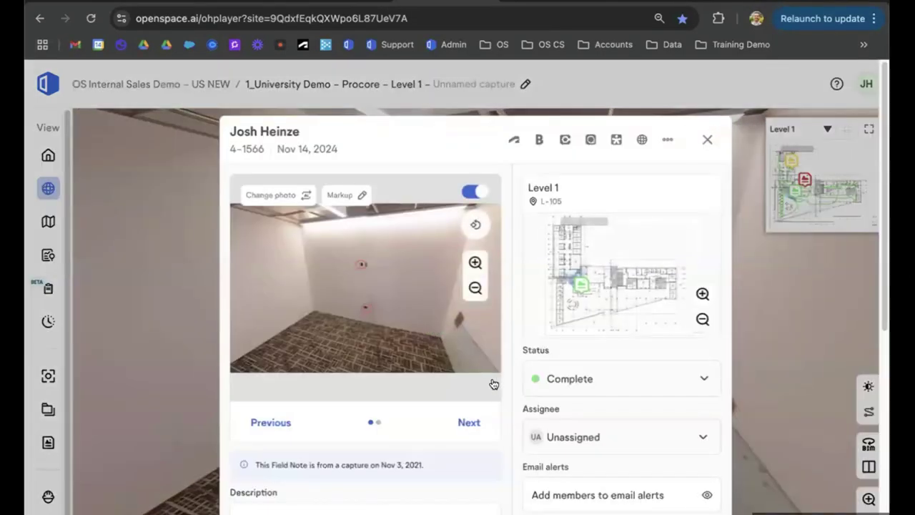
scroll(522, 441, down, 2)
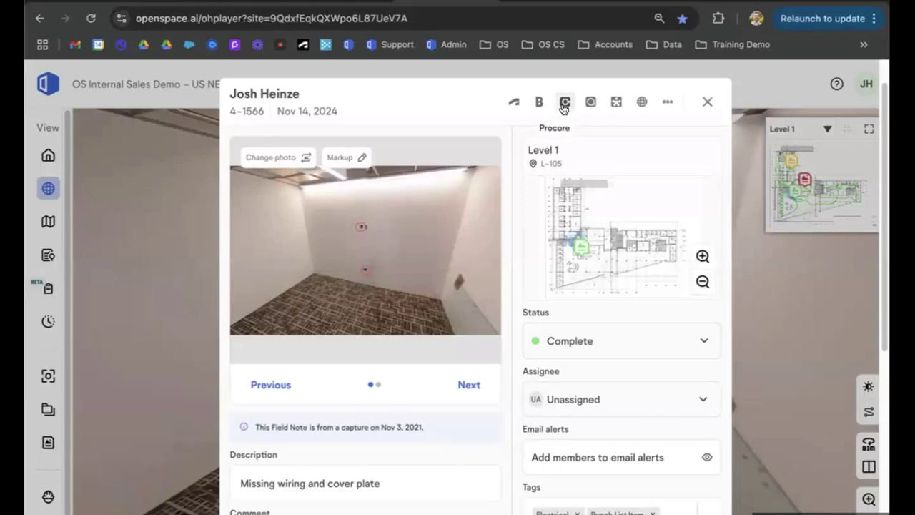
- Log in with Procore from the note's export and bring up the Link to Procore options
click(563, 105)
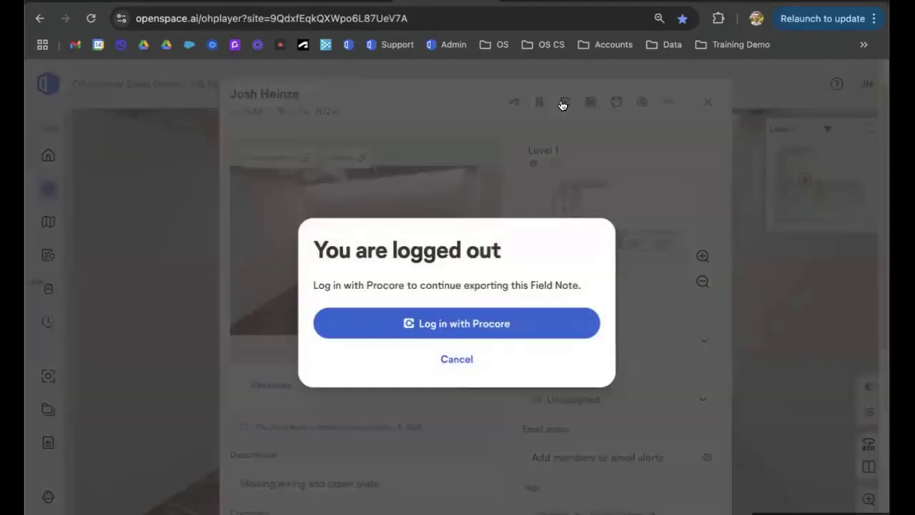
click(503, 323)
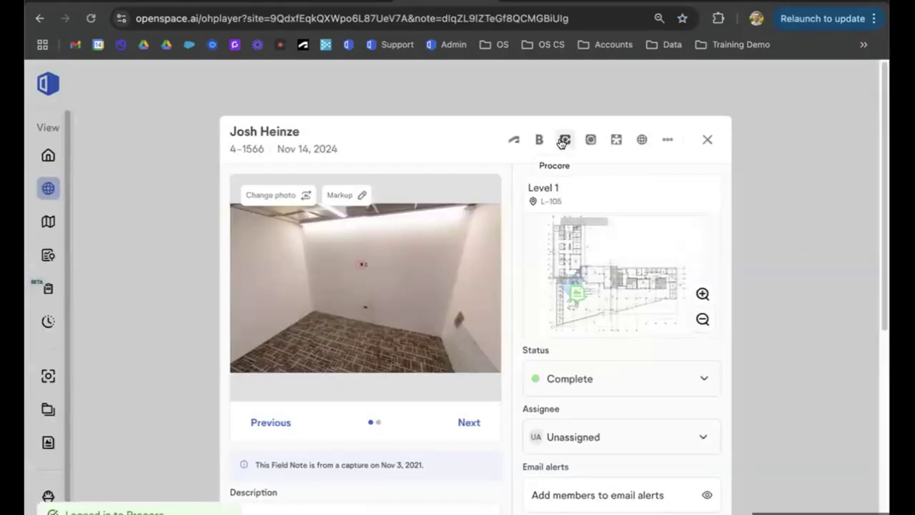
click(564, 140)
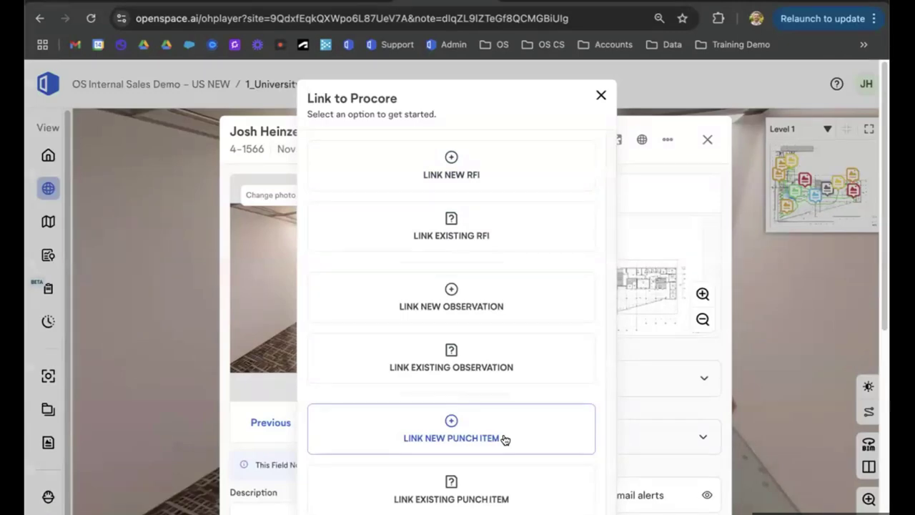
- Start a new linked Procore observation, select its description text, and preview the attached PDF report
click(461, 298)
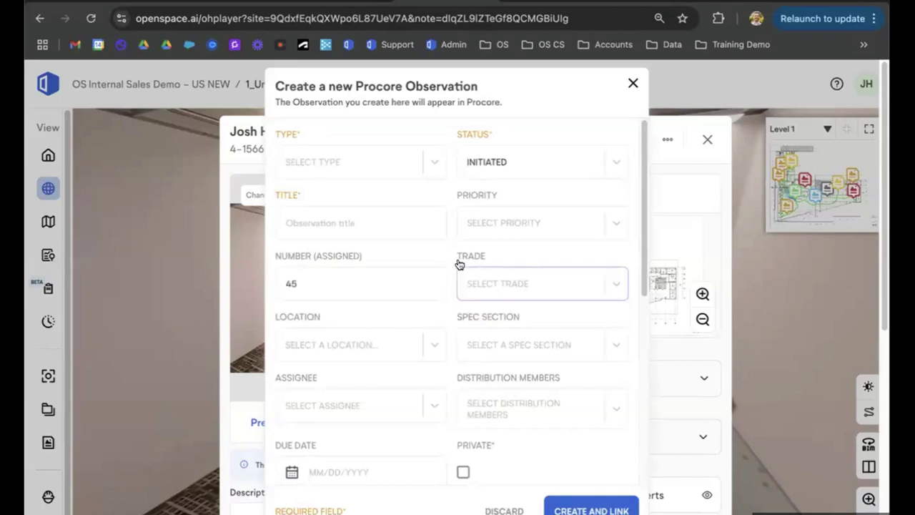
scroll(454, 377, down, 5)
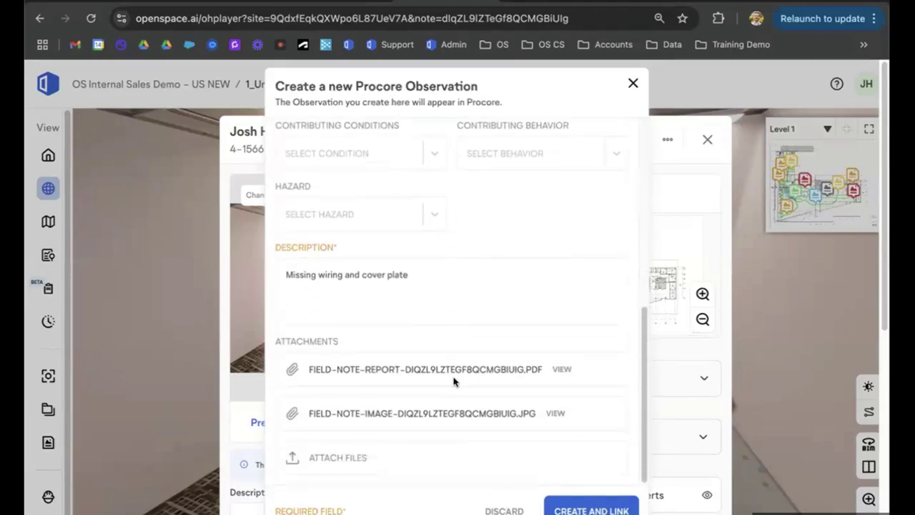
click(450, 272)
shift+click(284, 274)
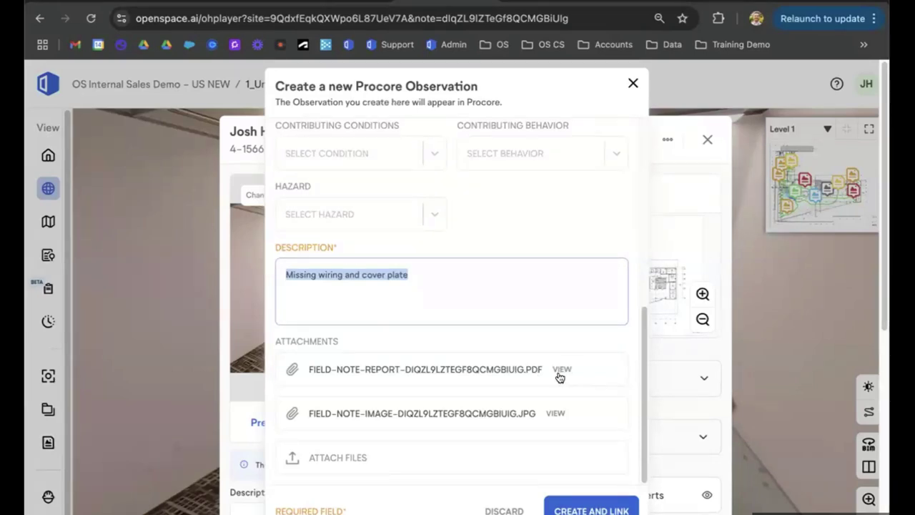
click(562, 370)
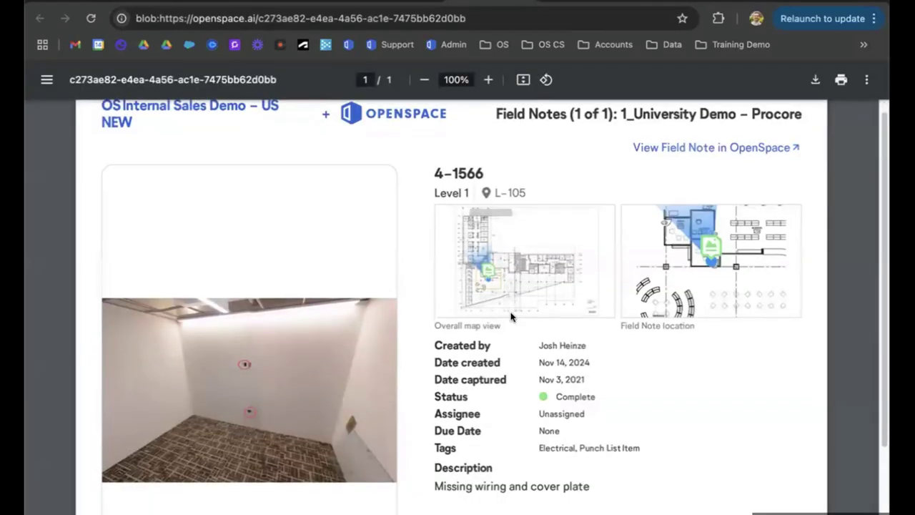
- Scroll through the 4-1566 PDF report, then follow its 'View Field Note in OpenSpace' link
scroll(510, 315, down, 1)
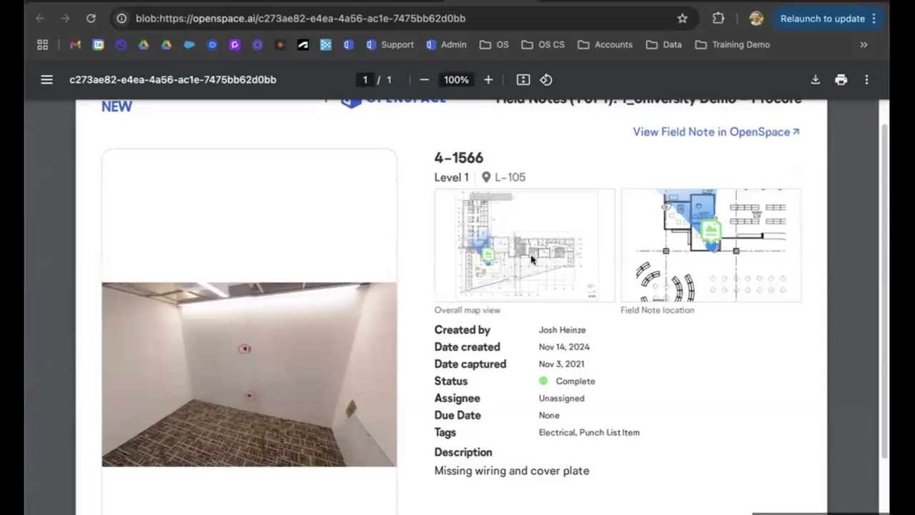
scroll(668, 297, down, 1)
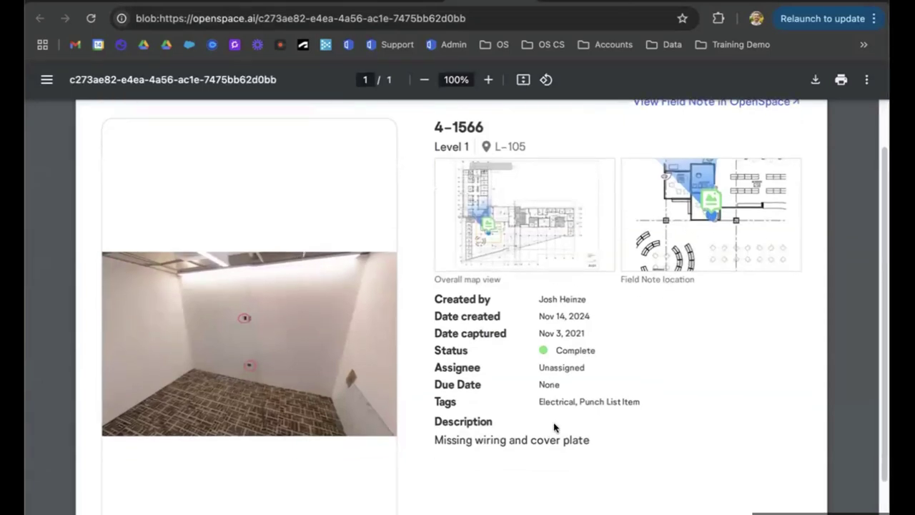
scroll(673, 330, up, 1)
scroll(673, 330, up, 1)
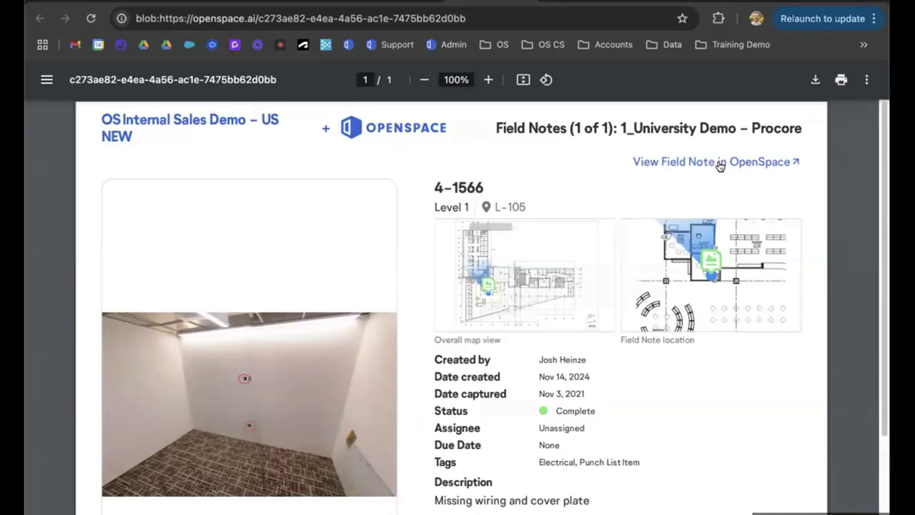
click(720, 164)
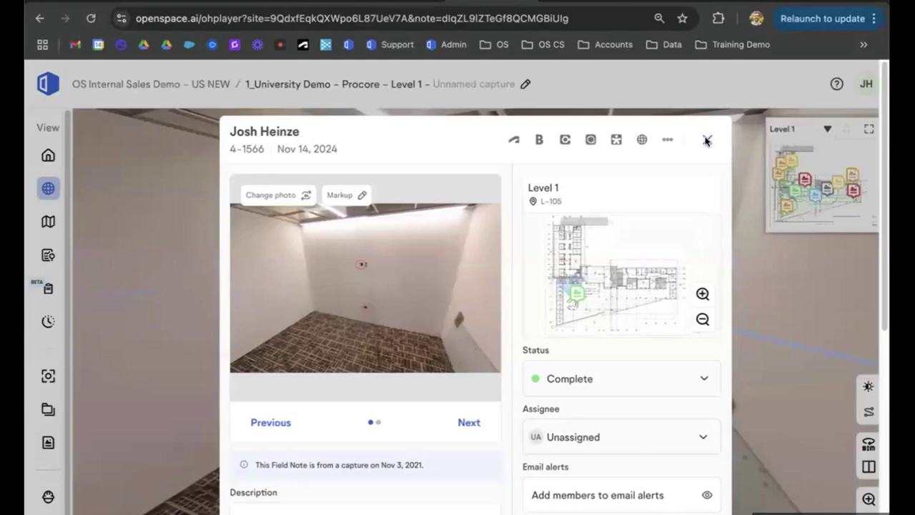
- Close the field note details panel and turn the Level 1 360 view slightly sideways
click(707, 141)
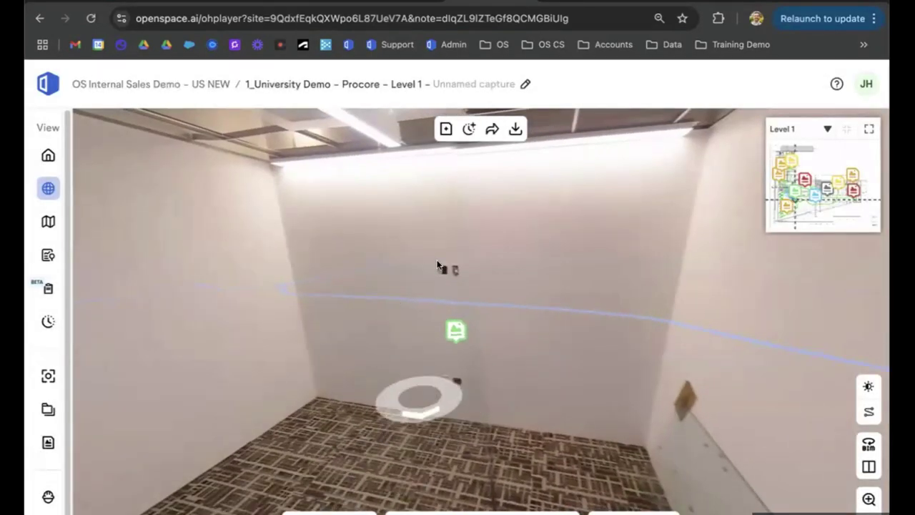
drag(527, 425, 549, 420)
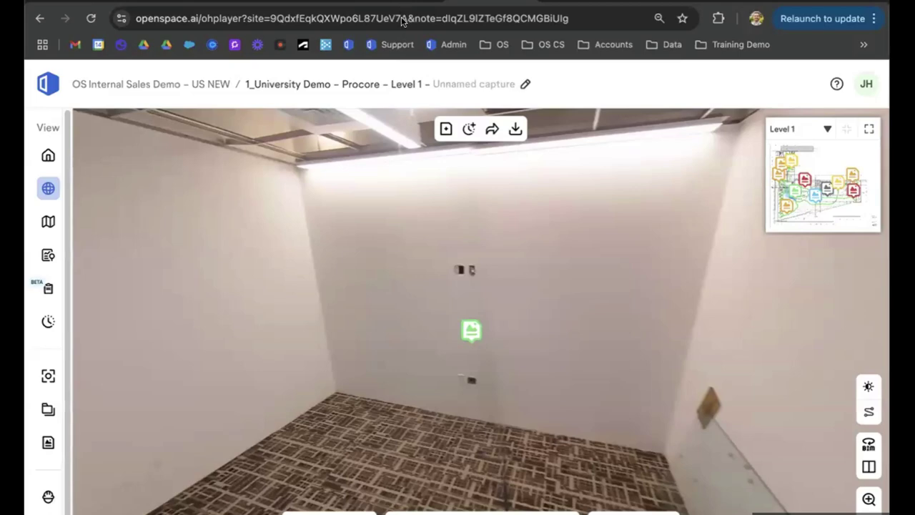
mouse_move(63, 409)
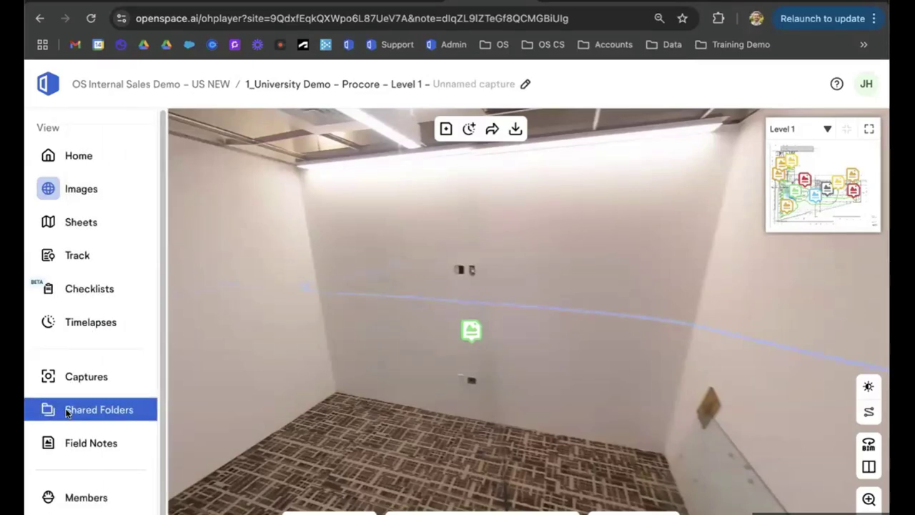
- From the Shared Folders list, open Edit Members for the Design folder
click(66, 411)
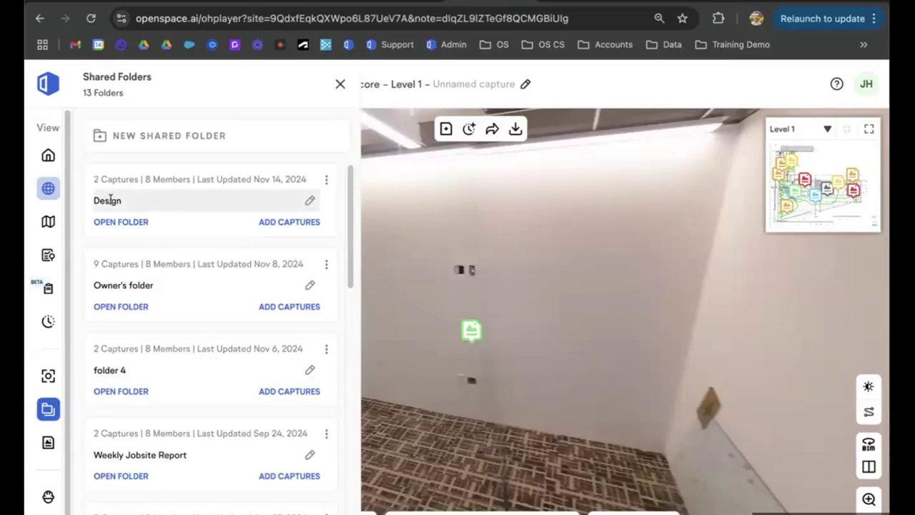
click(323, 180)
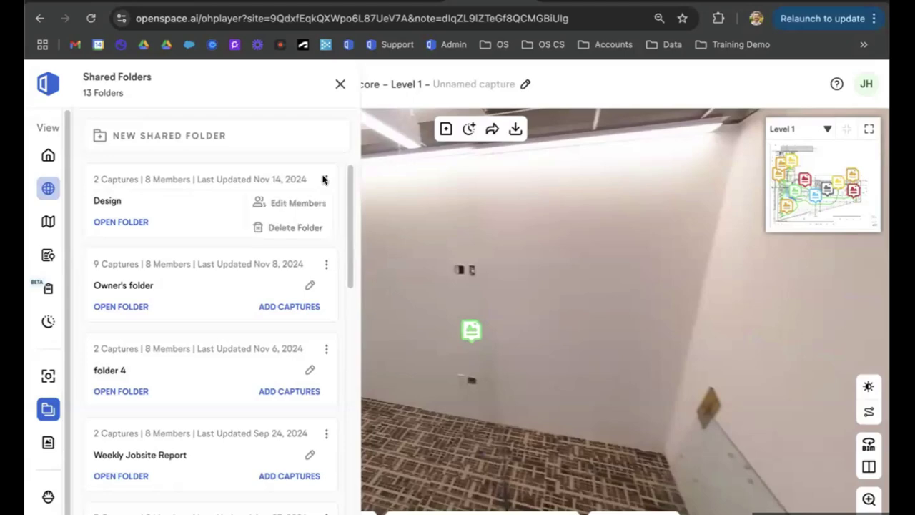
click(287, 203)
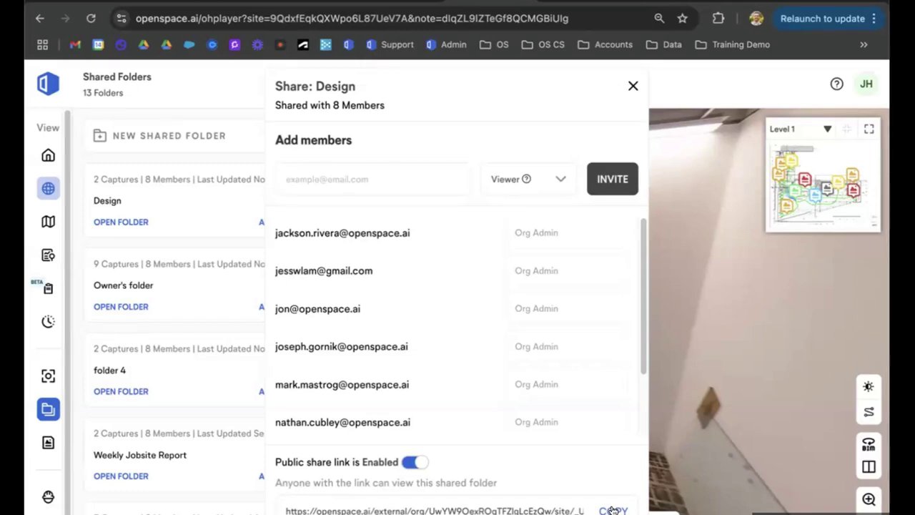
- Close the Share: Design dialog and the Shared Folders panel
click(633, 86)
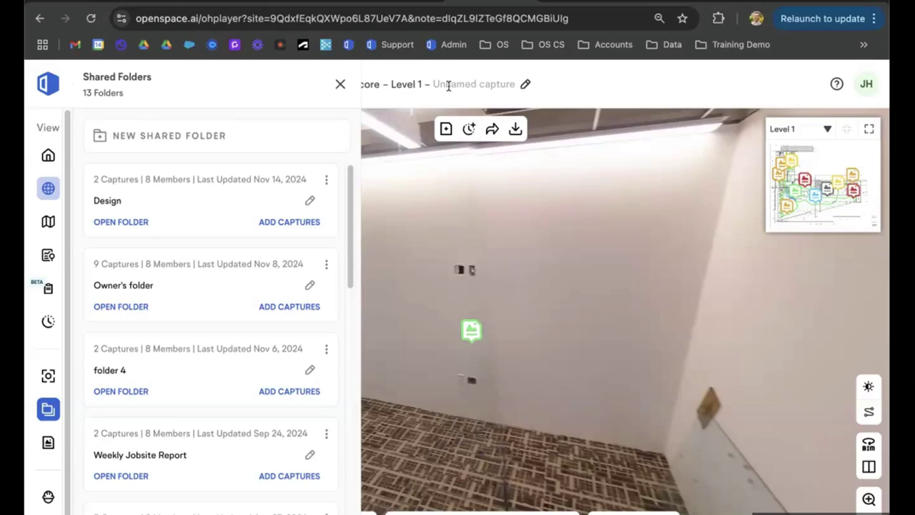
click(339, 86)
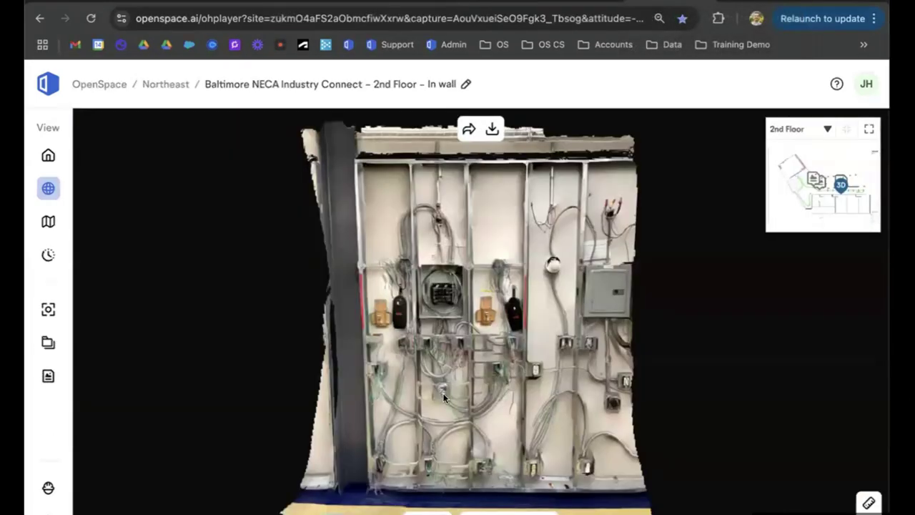
- Orbit the 2nd Floor in-wall model to view the wiring and electrical panel from a new angle
drag(500, 404, 511, 369)
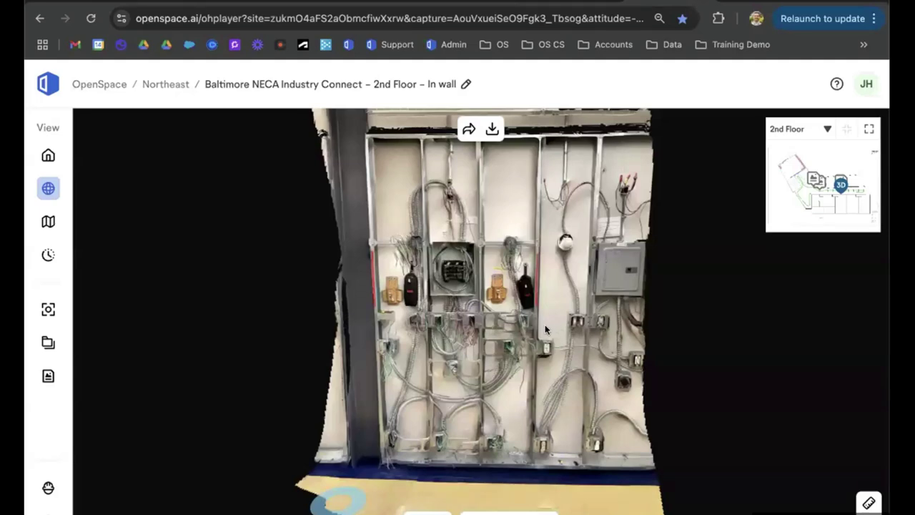
drag(539, 273, 576, 316)
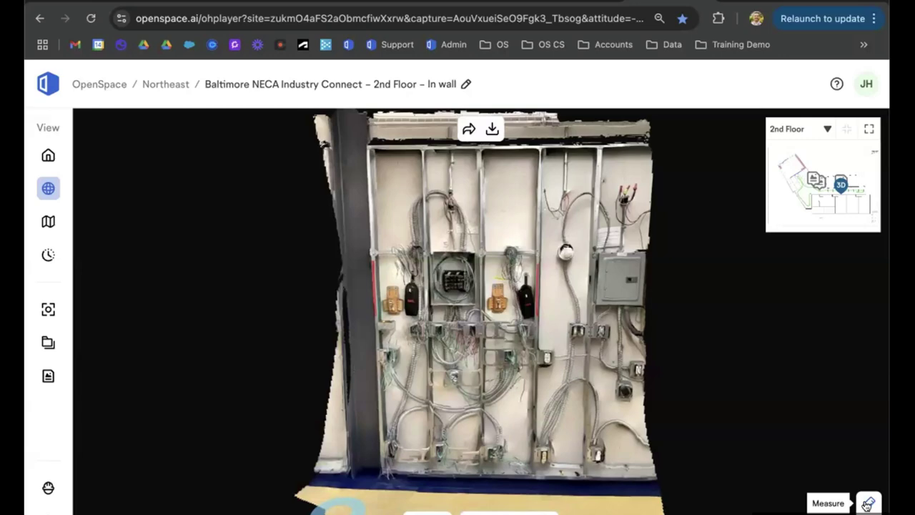
- Measure 5' 7" from the panel to the left stud, then 4' 8" down to the floor
click(866, 505)
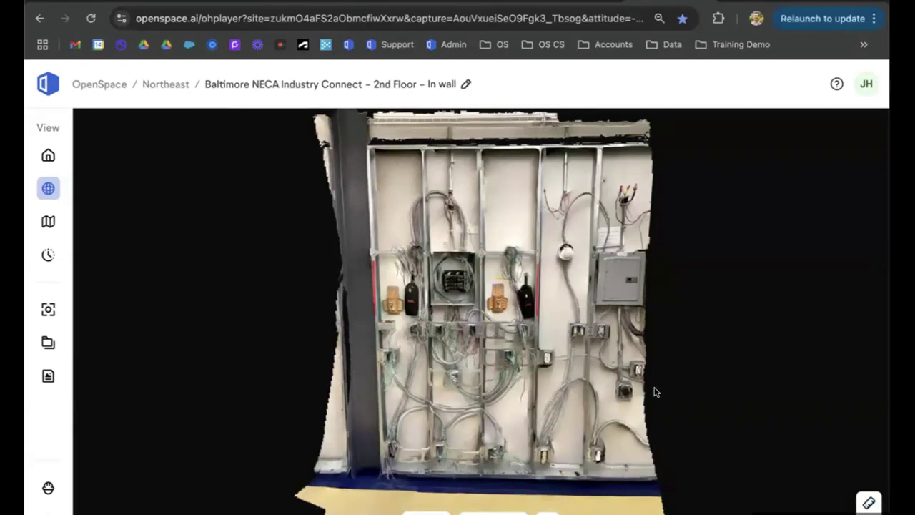
click(593, 303)
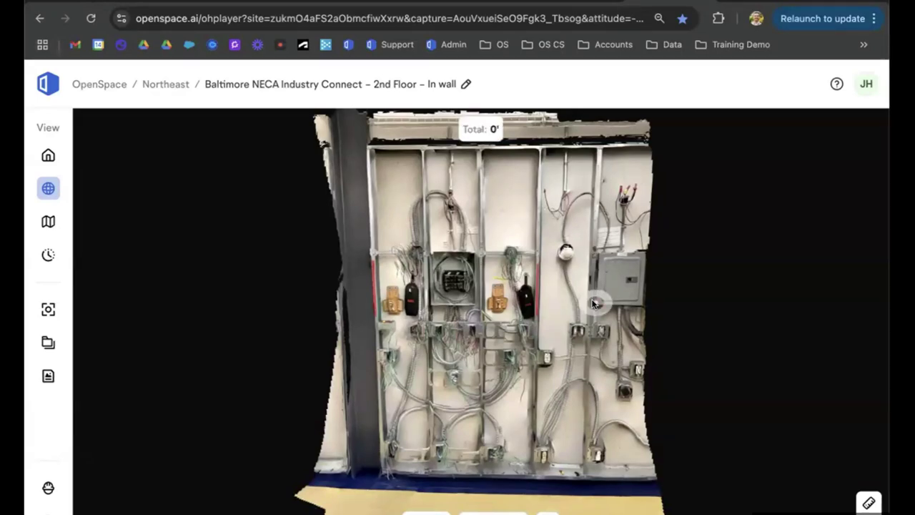
click(371, 304)
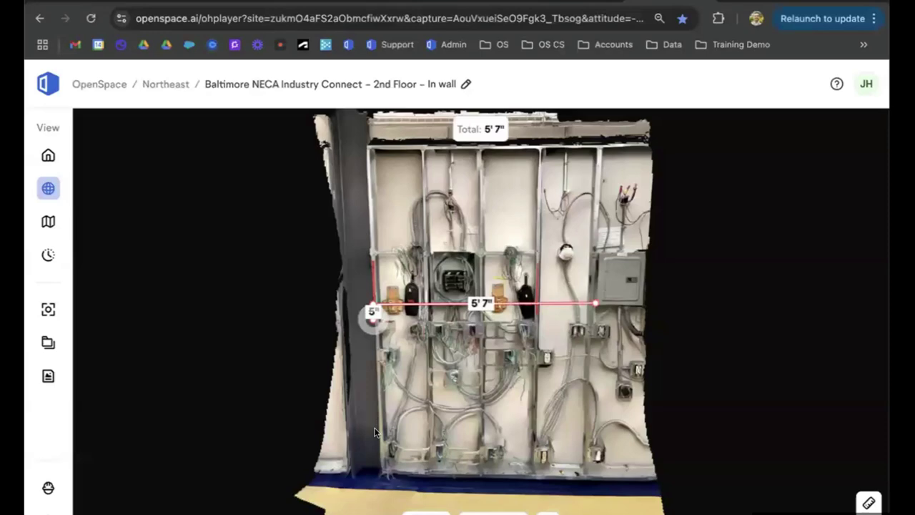
click(380, 480)
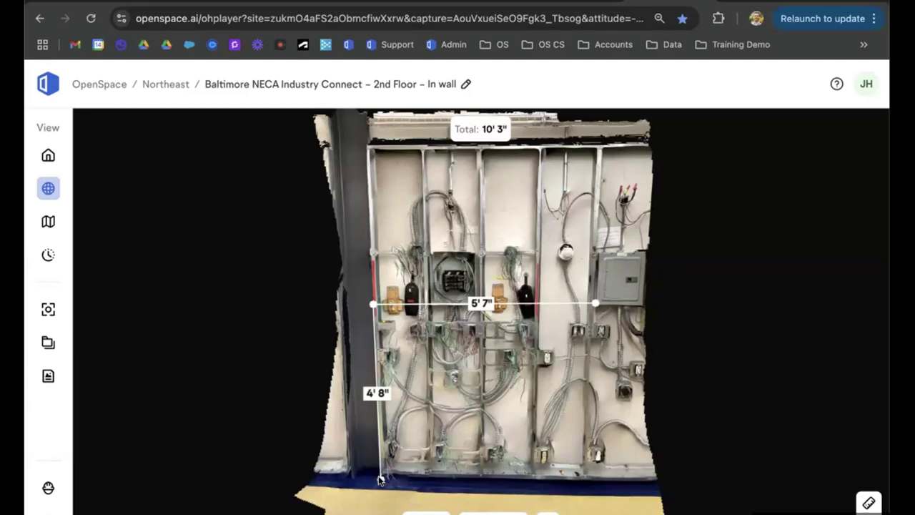
click(380, 480)
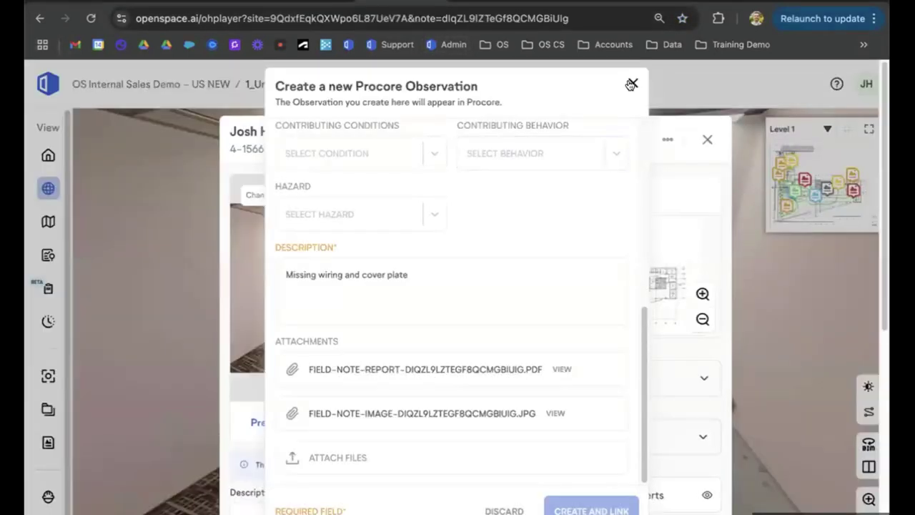
- Discard the unsaved Procore observation, close the note panel, and open the Checklist templates settings
click(633, 83)
click(585, 324)
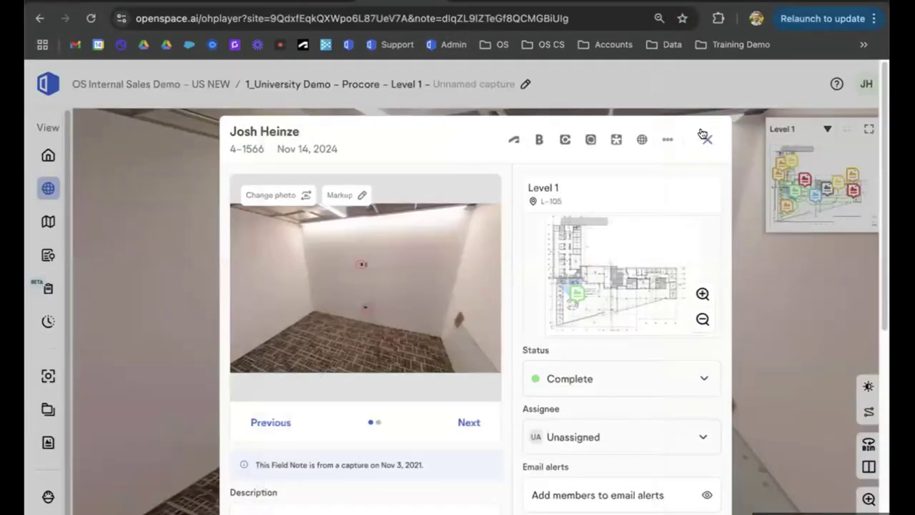
click(705, 136)
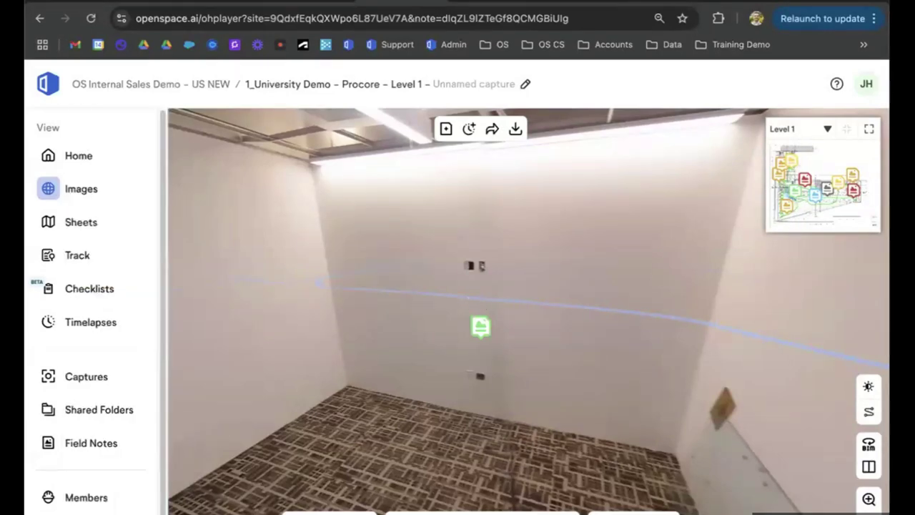
click(60, 497)
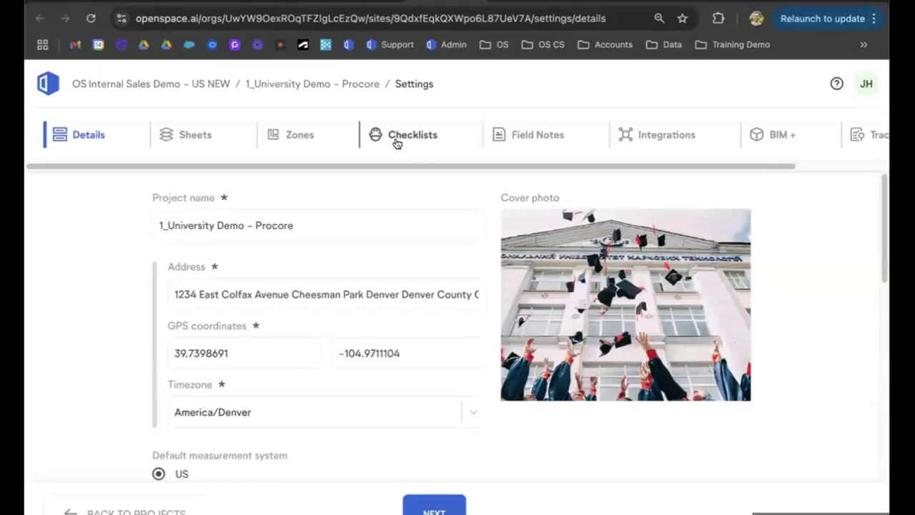
click(390, 138)
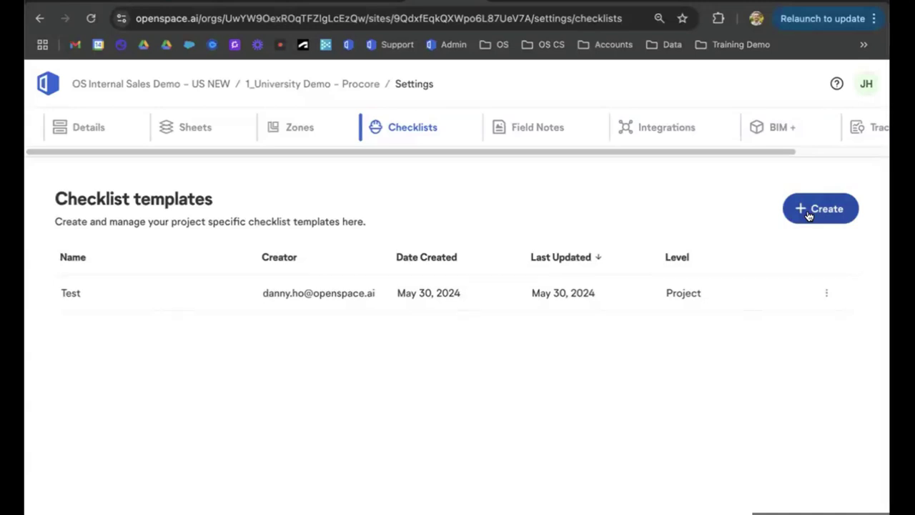
- Create a new checklist template named 'In-wall inspection'
click(808, 213)
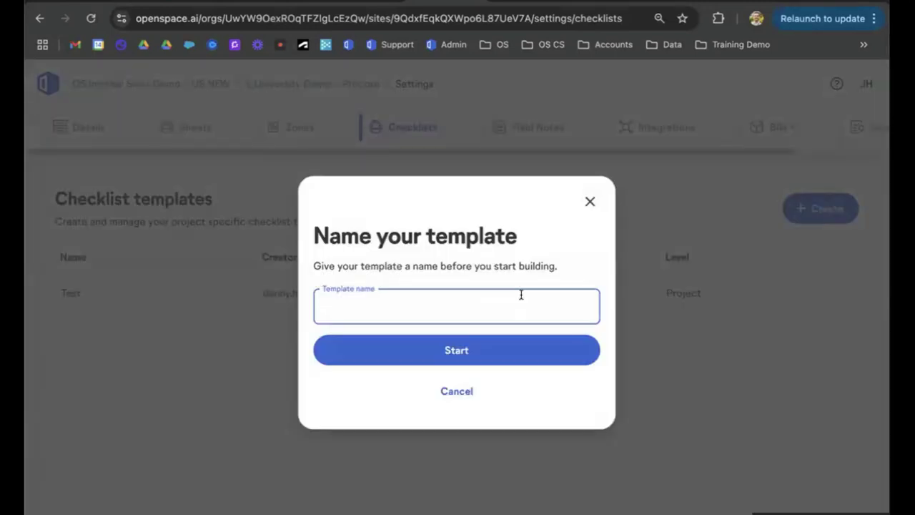
text(In-wall inspection)
click(454, 350)
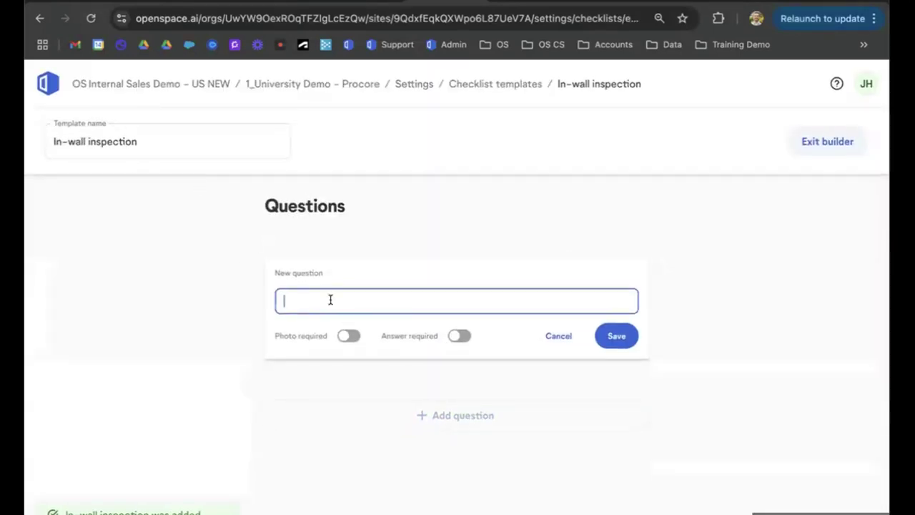
- Add and save a required-answer question 'Test', then return to the Level 1 360° viewer
text(Test)
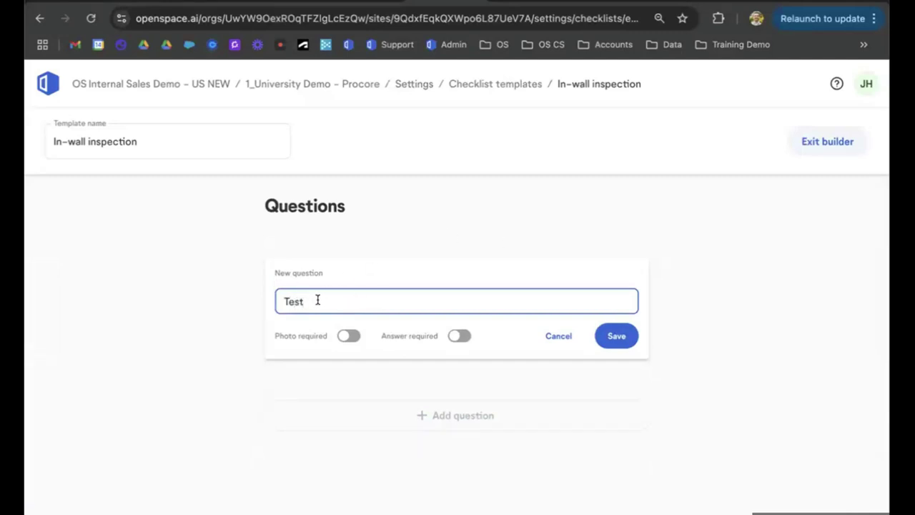
click(349, 338)
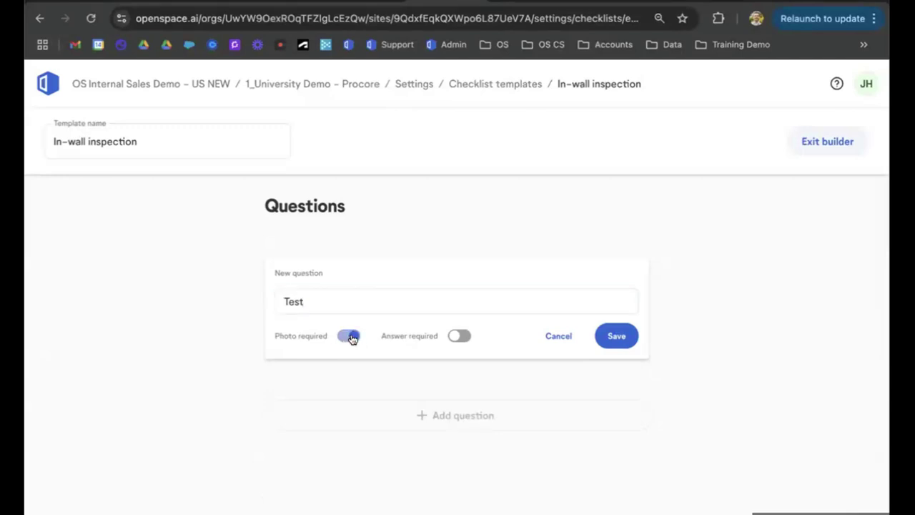
click(350, 338)
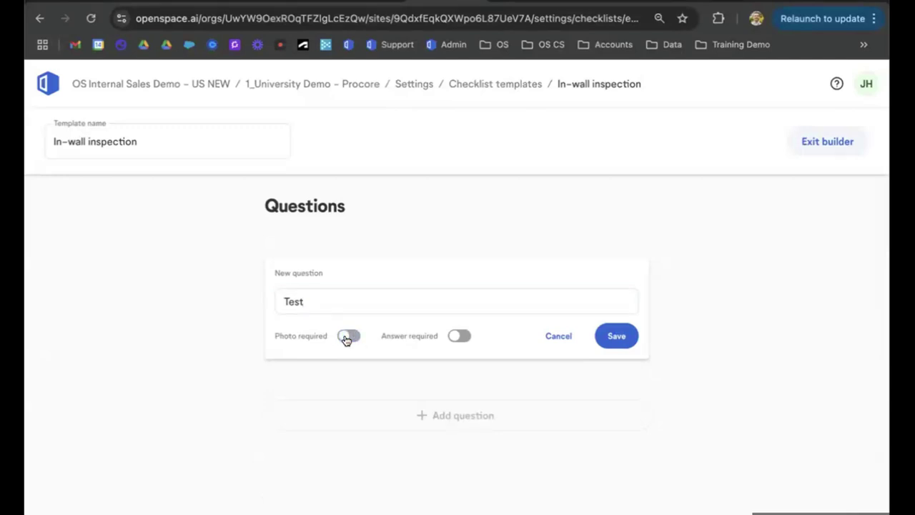
click(458, 338)
click(607, 341)
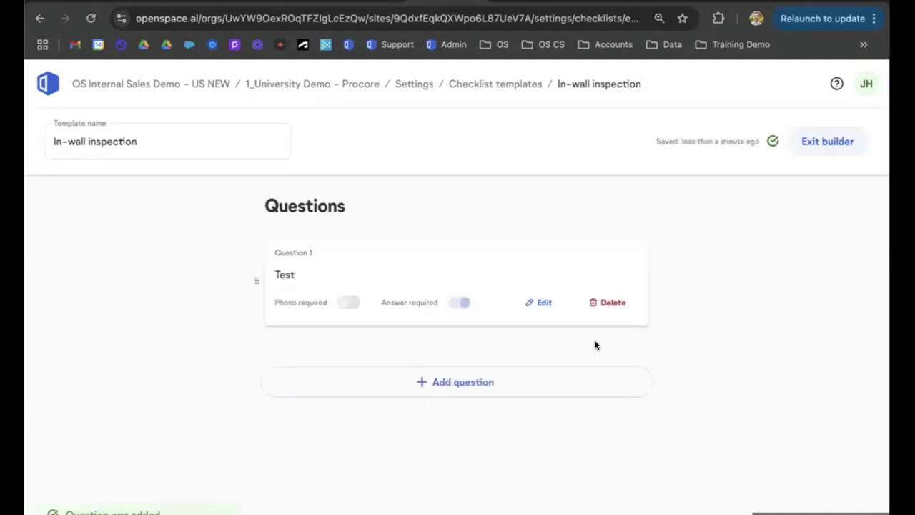
click(443, 384)
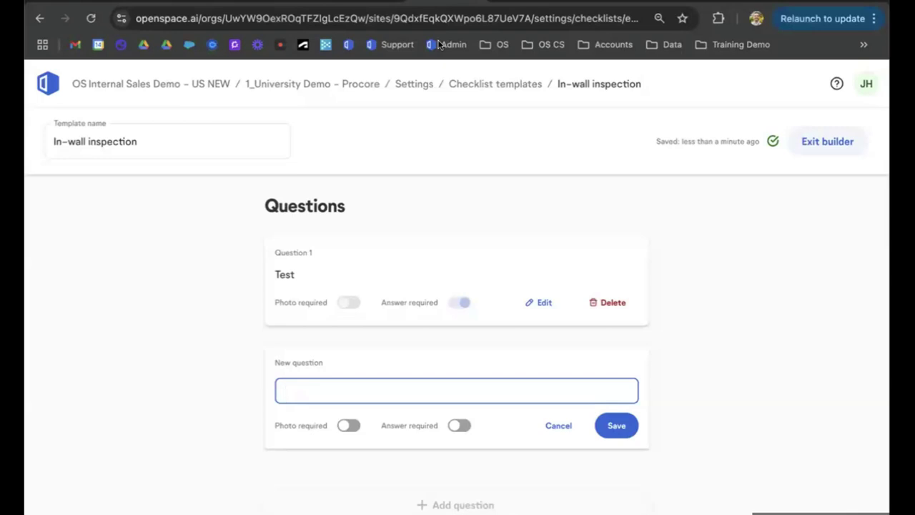
click(359, 0)
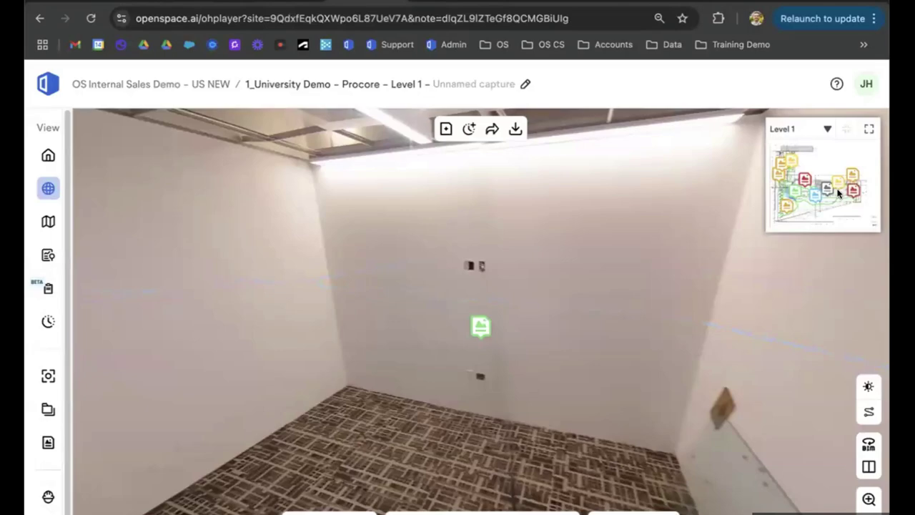
- Jump to another Level 1 capture point so the blue walking path appears over the panorama
click(780, 166)
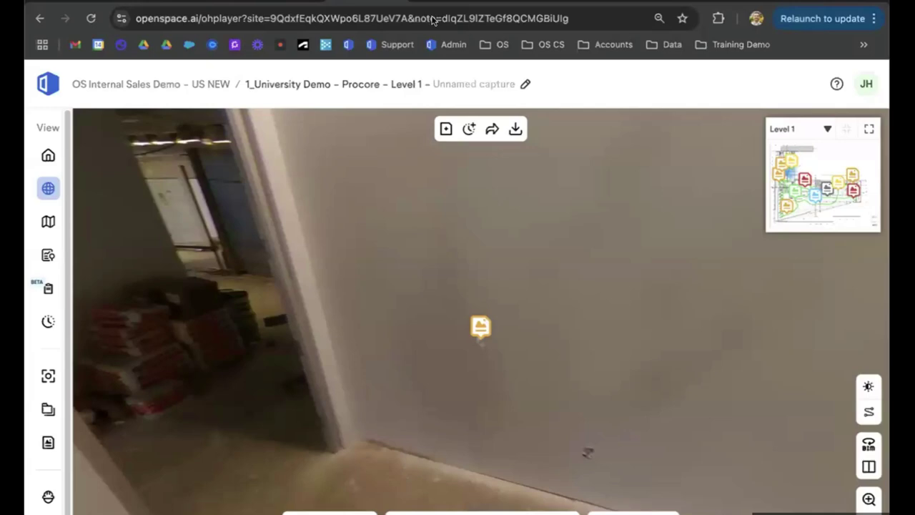
mouse_move(765, 205)
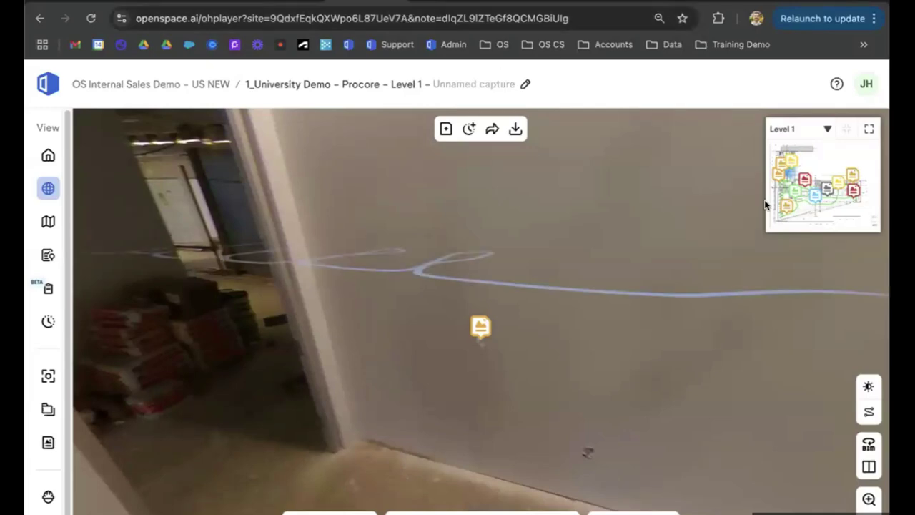